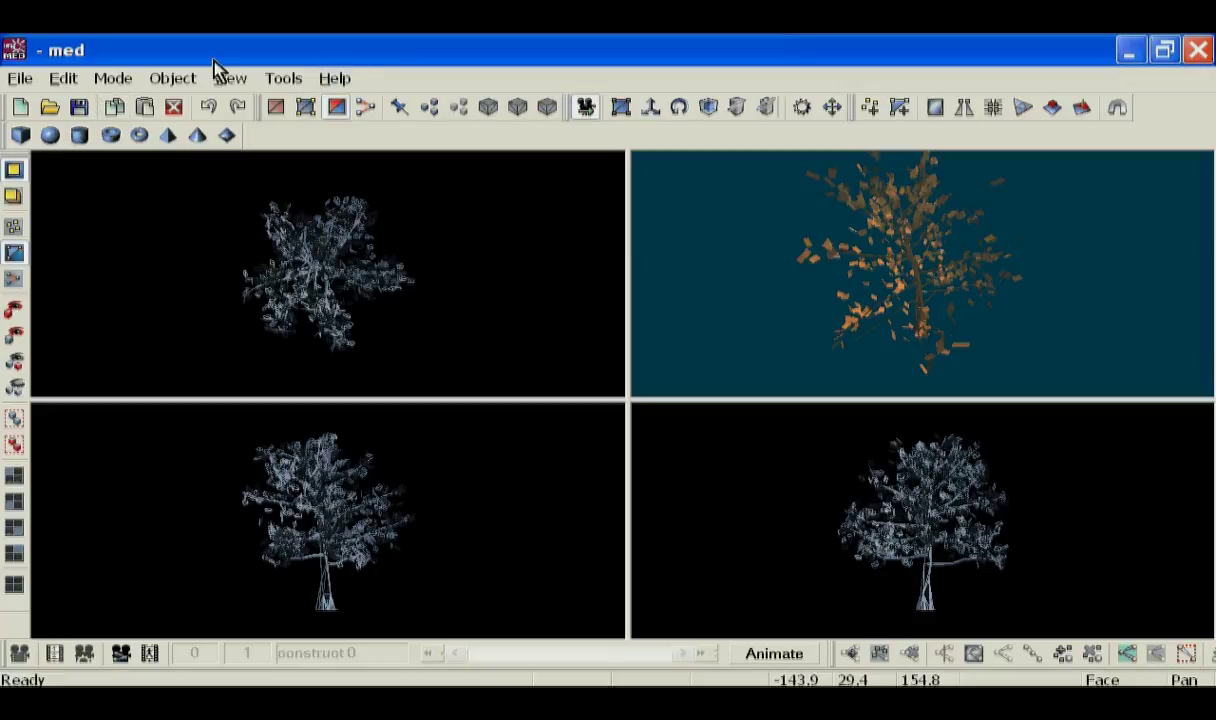
# - Open the model's skin list and delete the Canopy skin
pyautogui.click(176, 80)
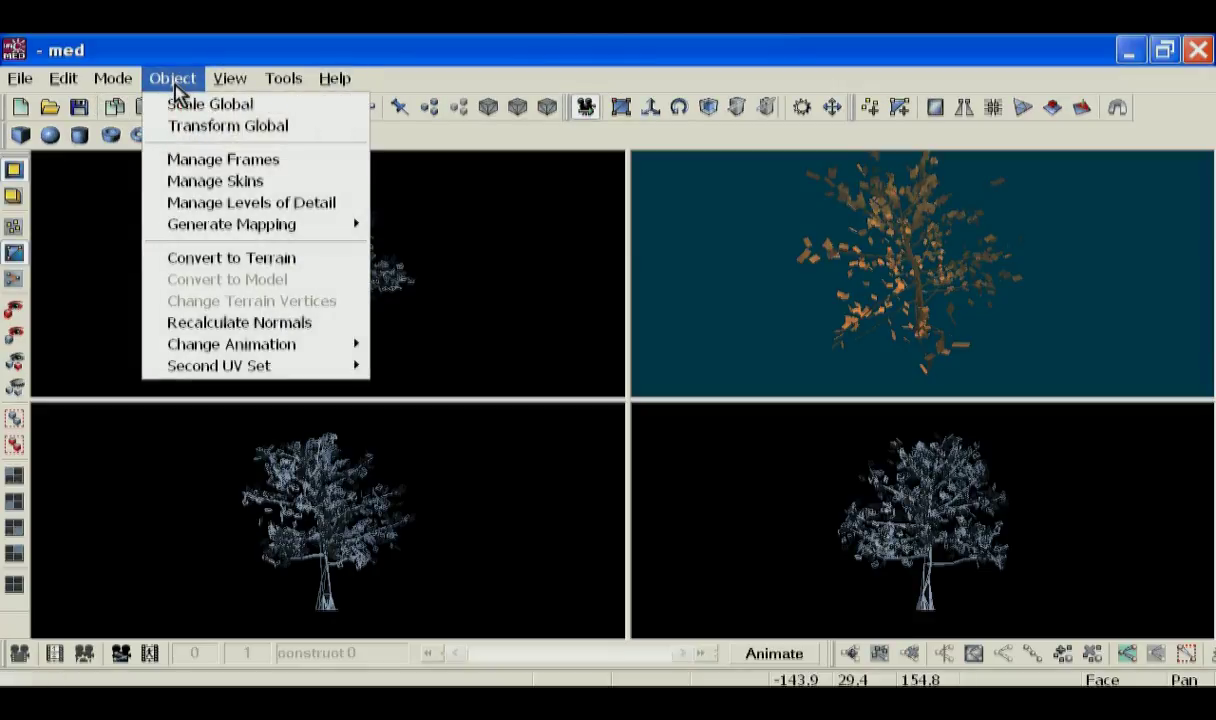
pyautogui.click(174, 181)
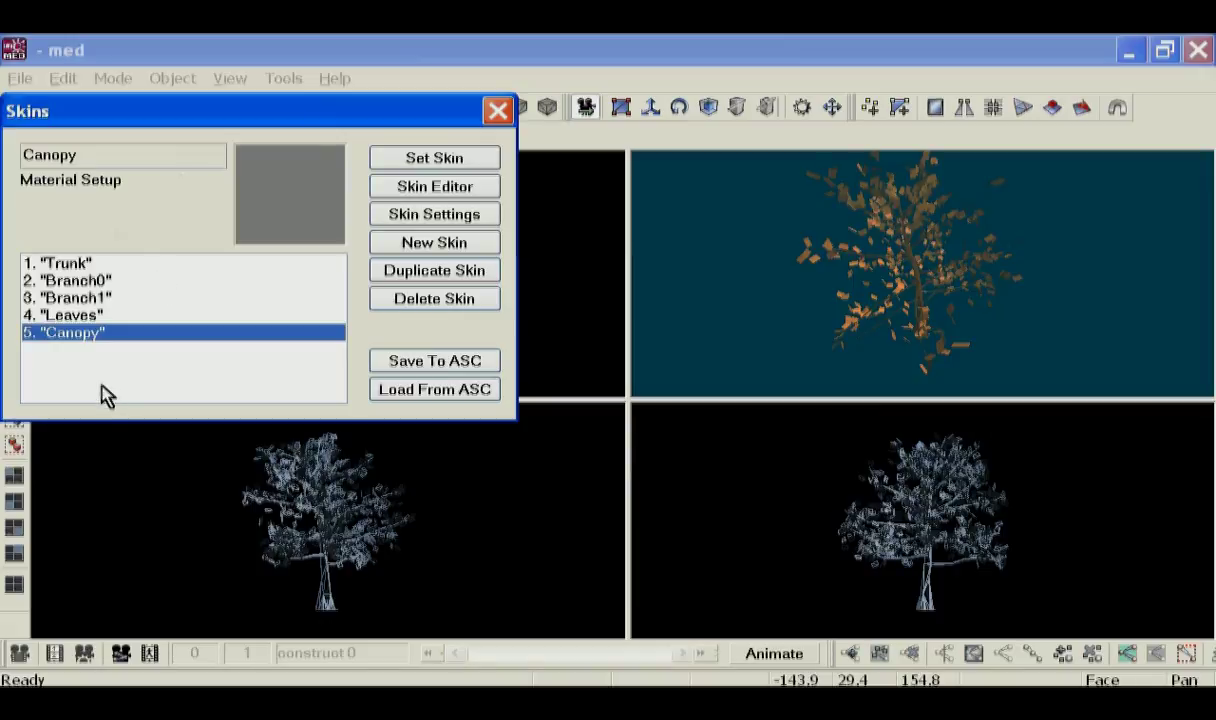
pyautogui.click(89, 319)
pyautogui.click(62, 335)
pyautogui.click(431, 299)
pyautogui.click(204, 310)
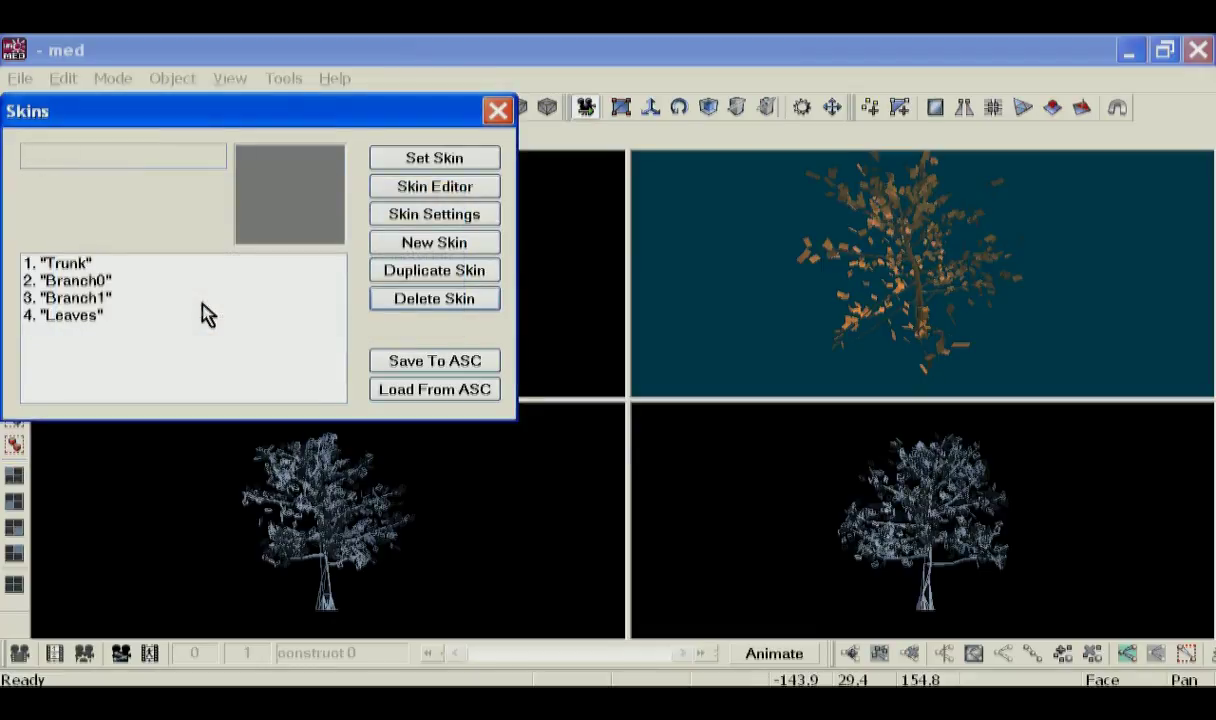
# - Open the settings of the Leaves skin and enable its texture option
pyautogui.click(64, 318)
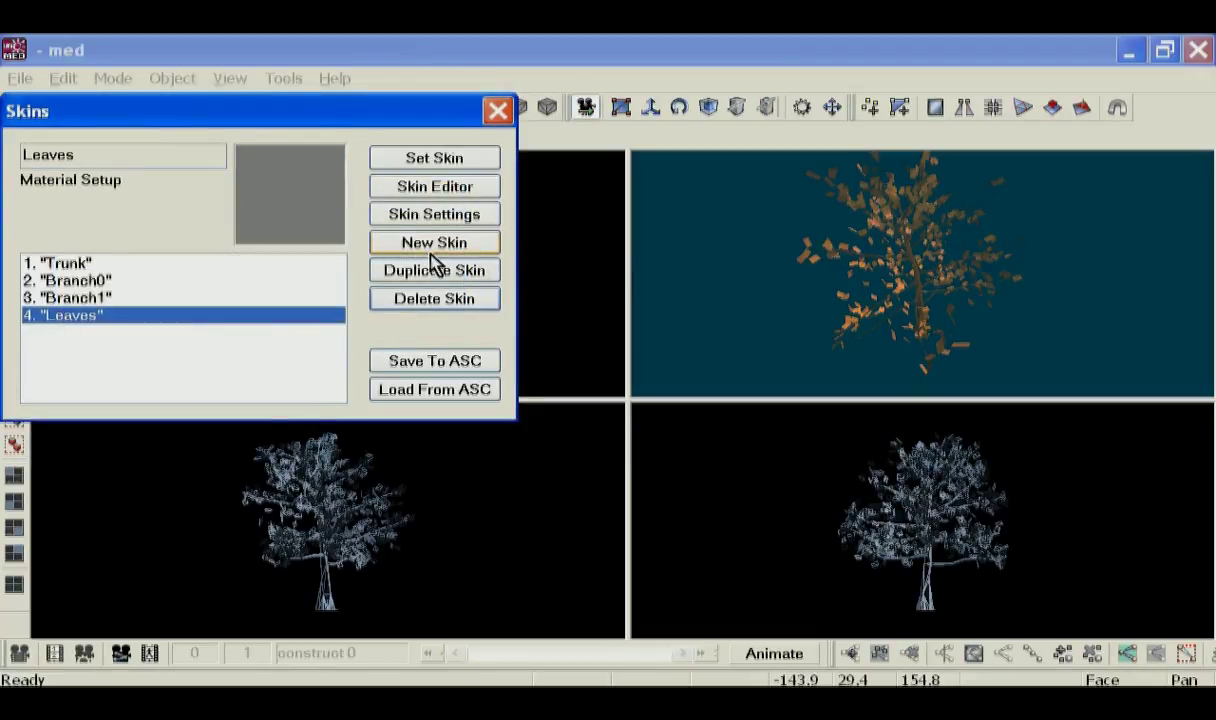
pyautogui.click(445, 212)
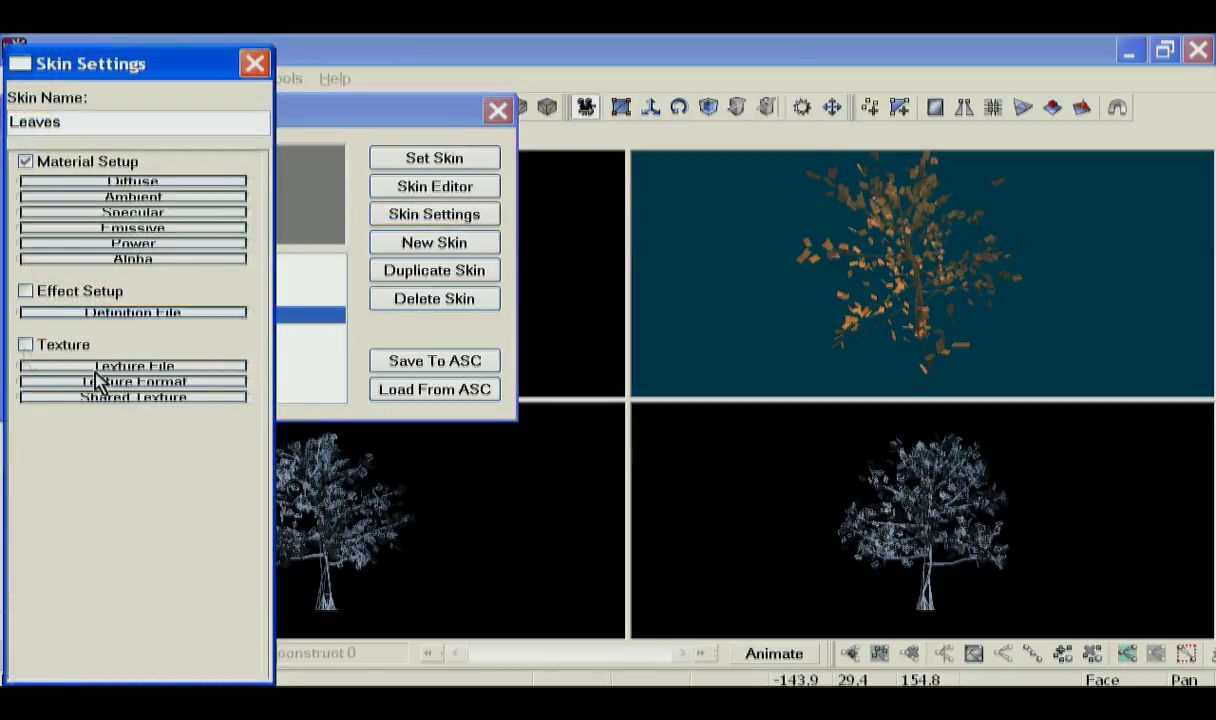
pyautogui.click(25, 345)
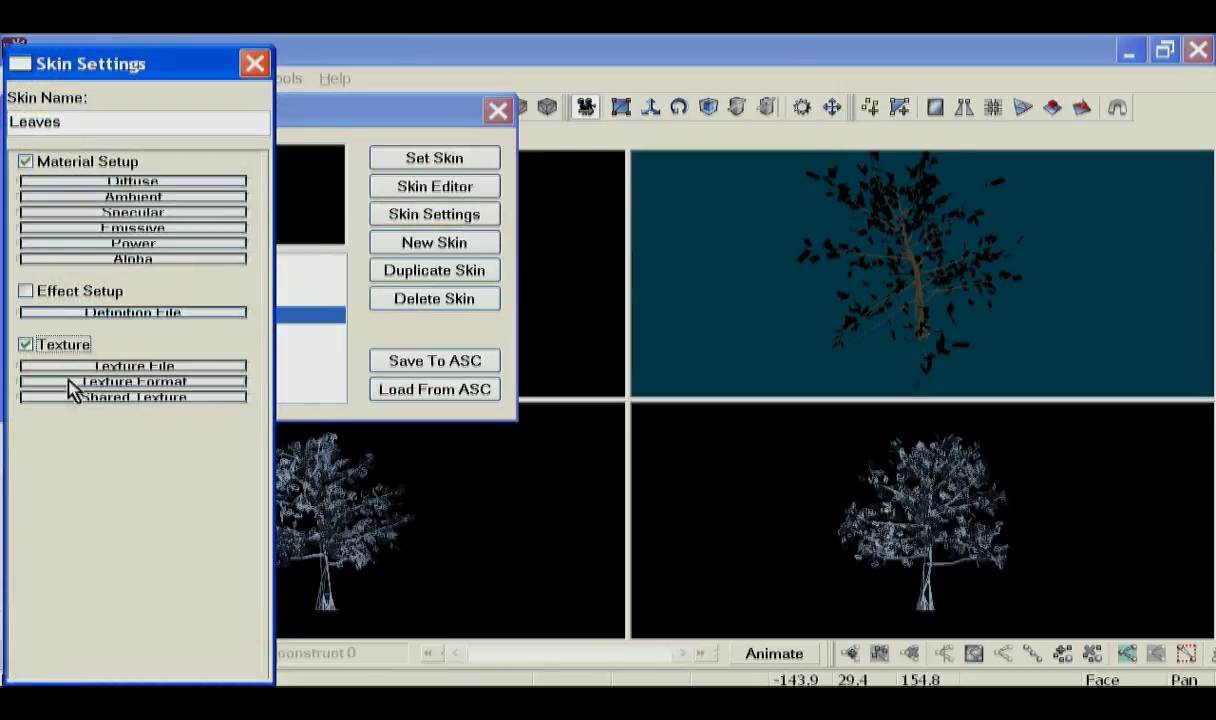
# - Load Autumn_Red_Oak_Leaf.tga from the MCP\Druid\sceneassets\images folder on drive D as the Leaves skin's texture file
pyautogui.click(83, 367)
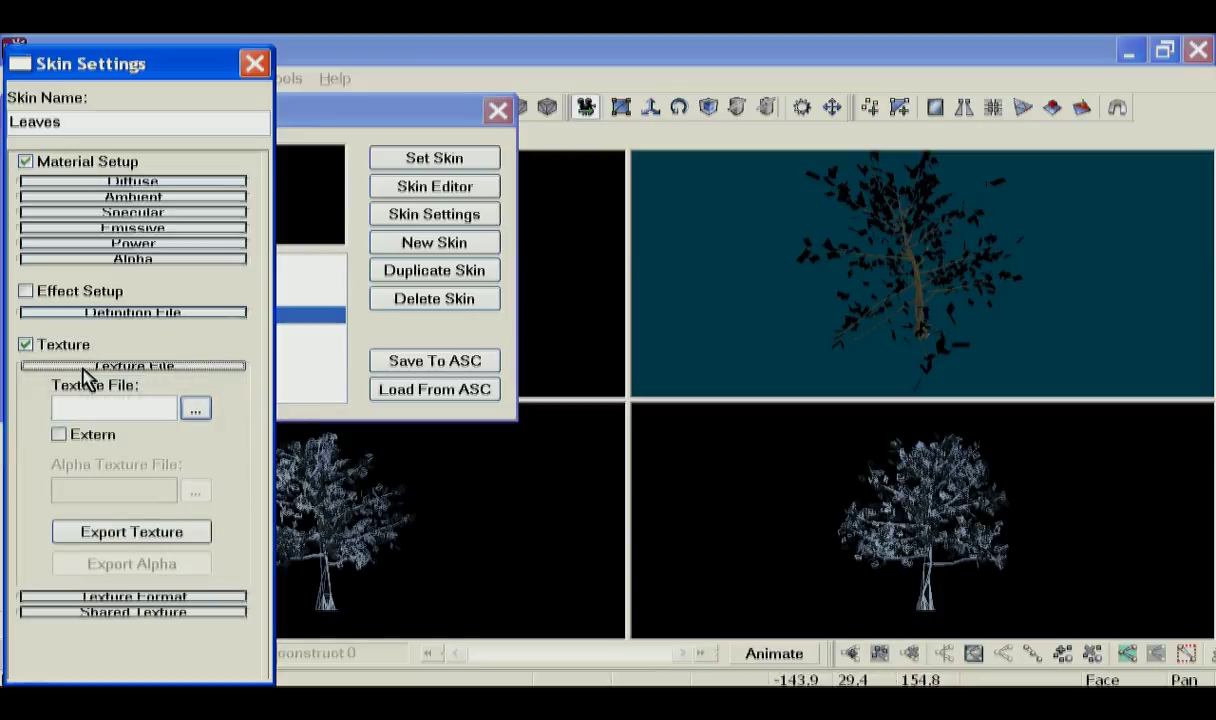
pyautogui.click(195, 412)
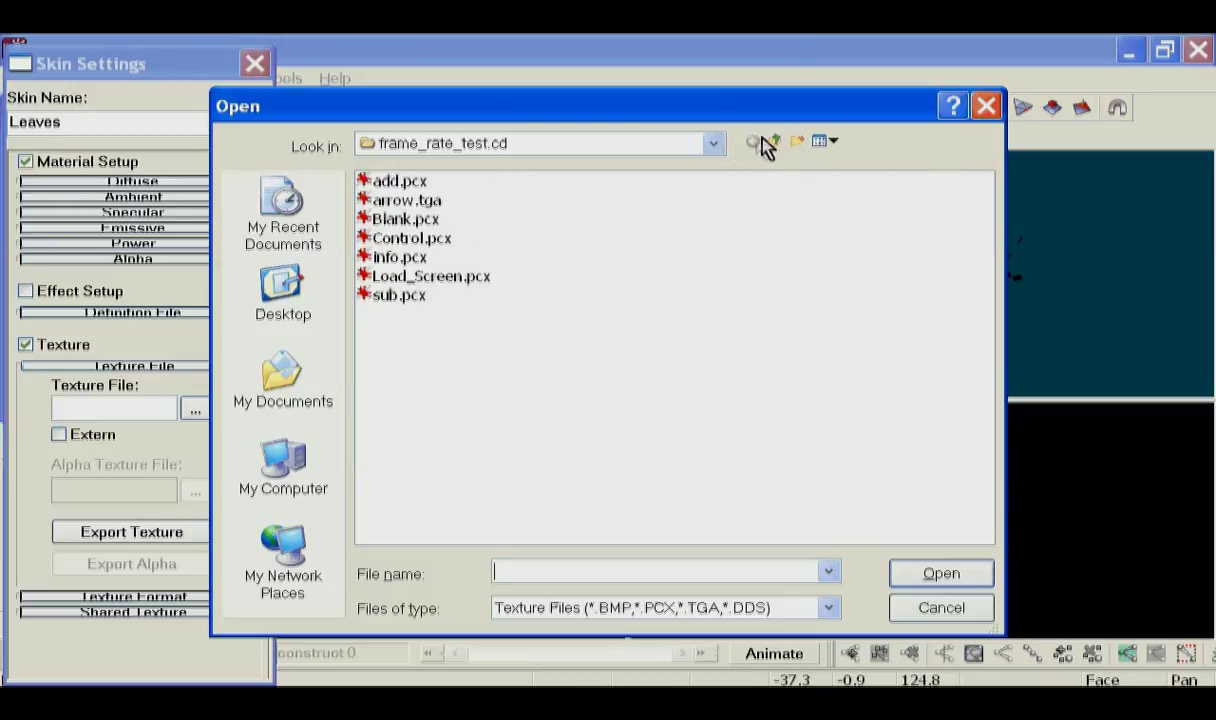
pyautogui.click(700, 147)
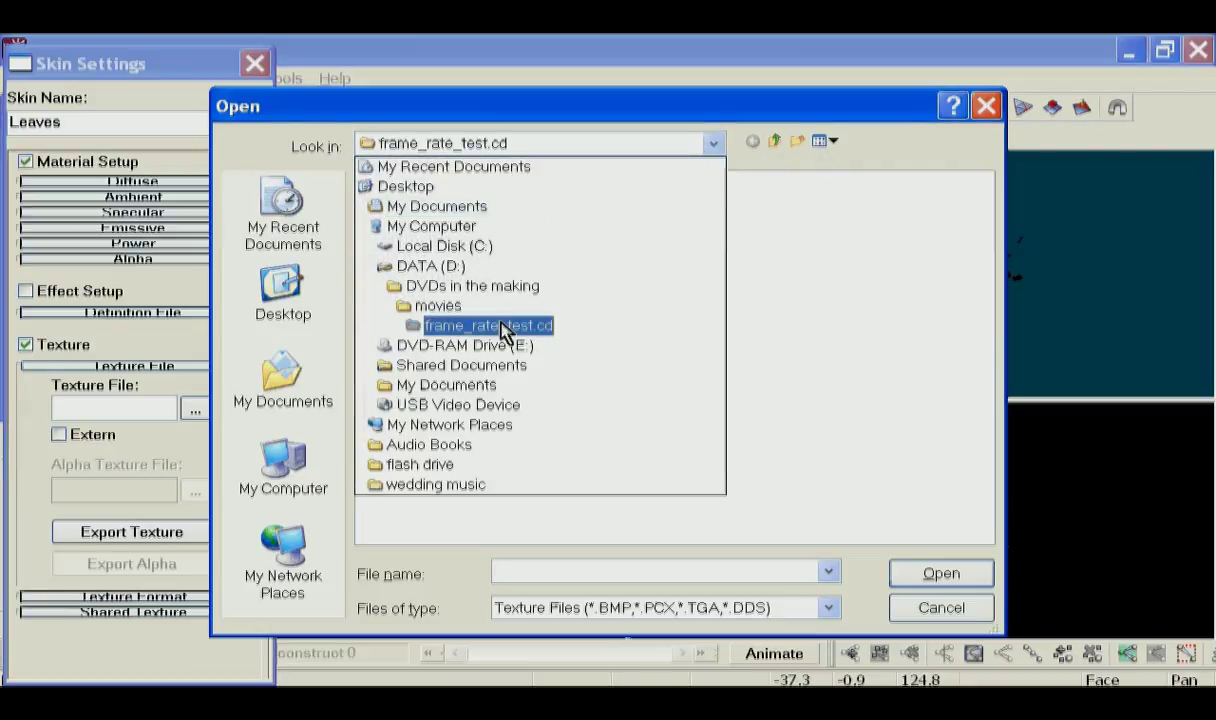
pyautogui.click(508, 272)
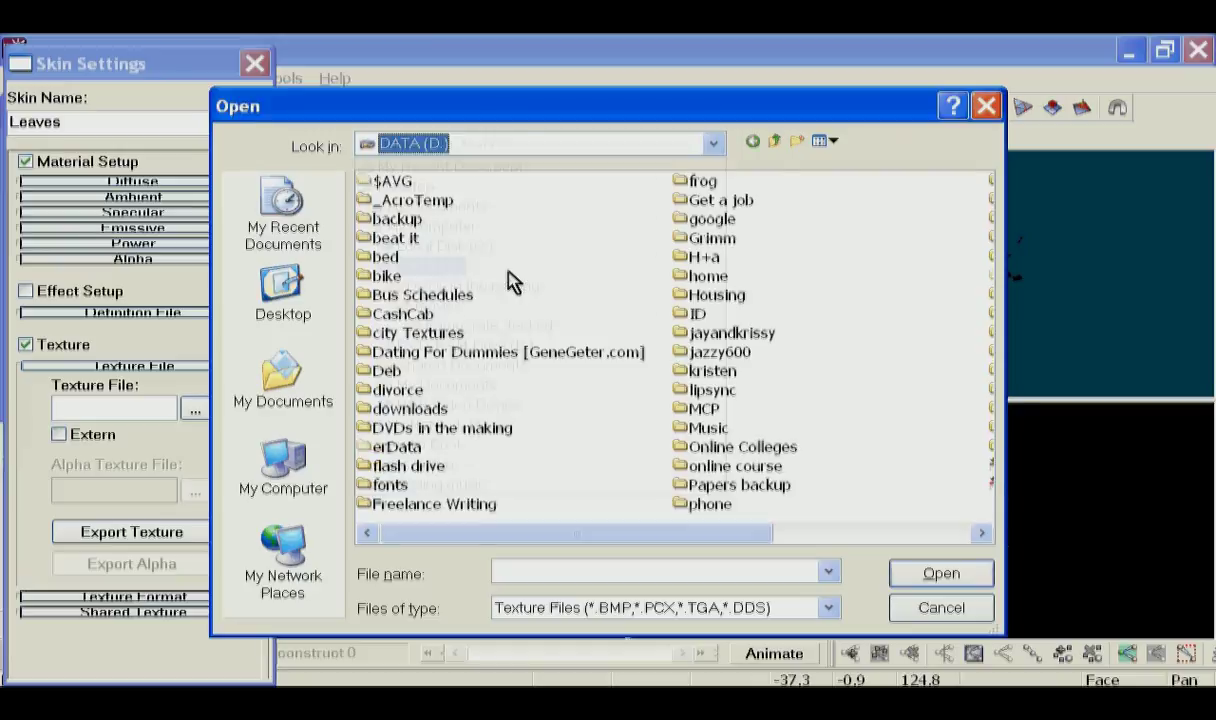
pyautogui.doubleClick(700, 410)
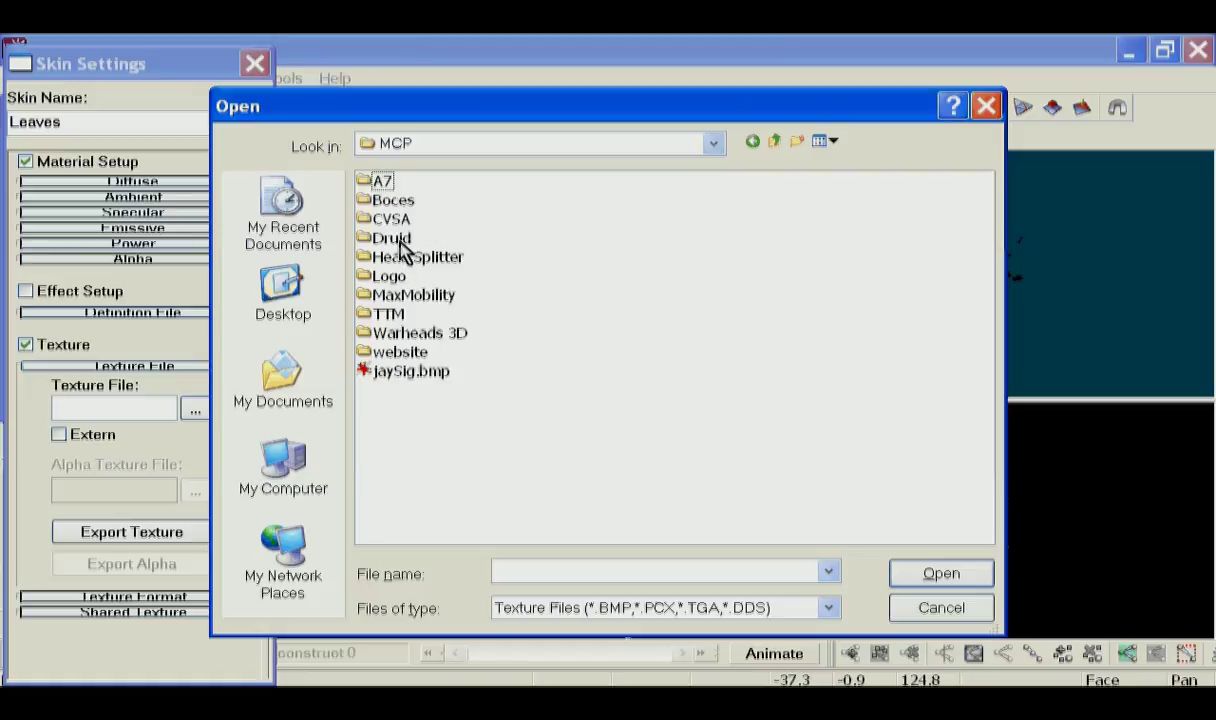
pyautogui.doubleClick(395, 238)
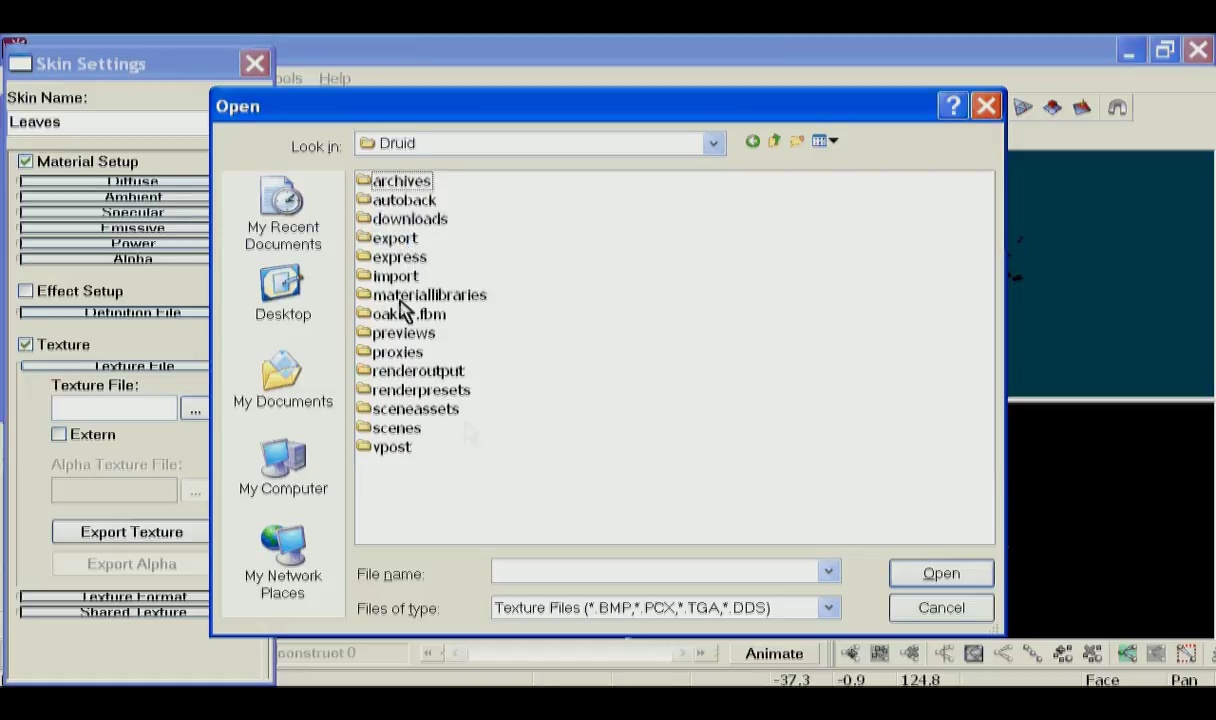
pyautogui.doubleClick(425, 409)
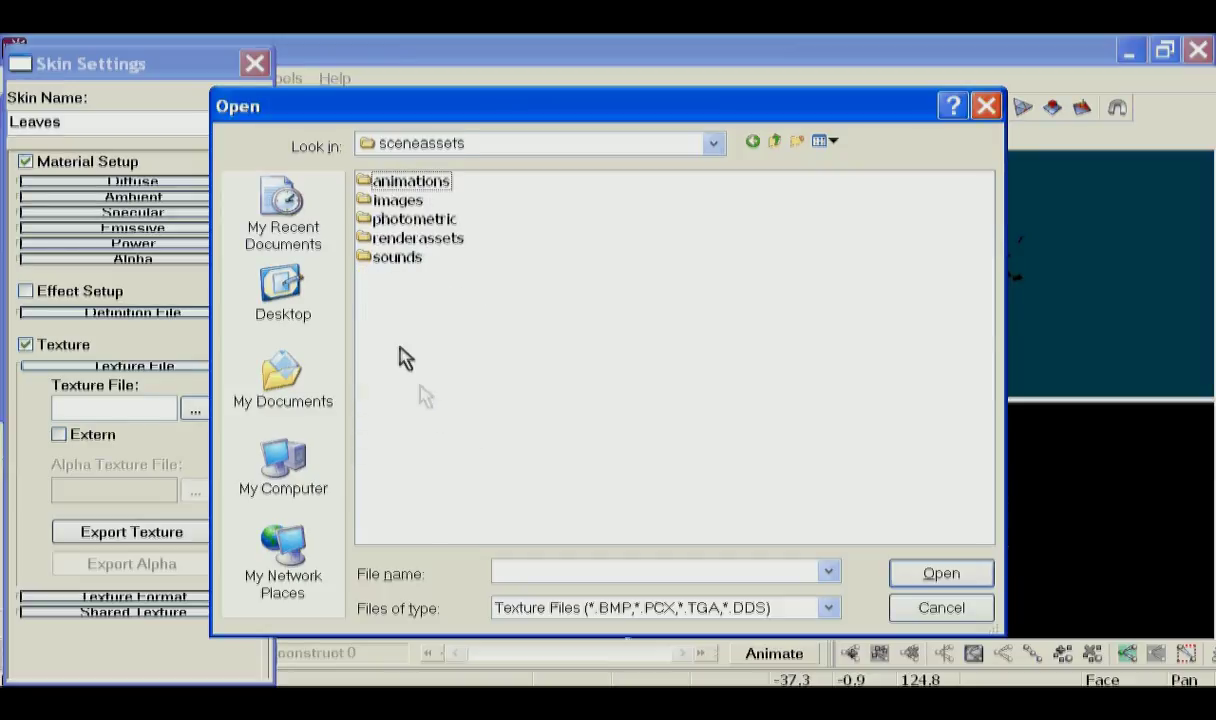
pyautogui.click(395, 202)
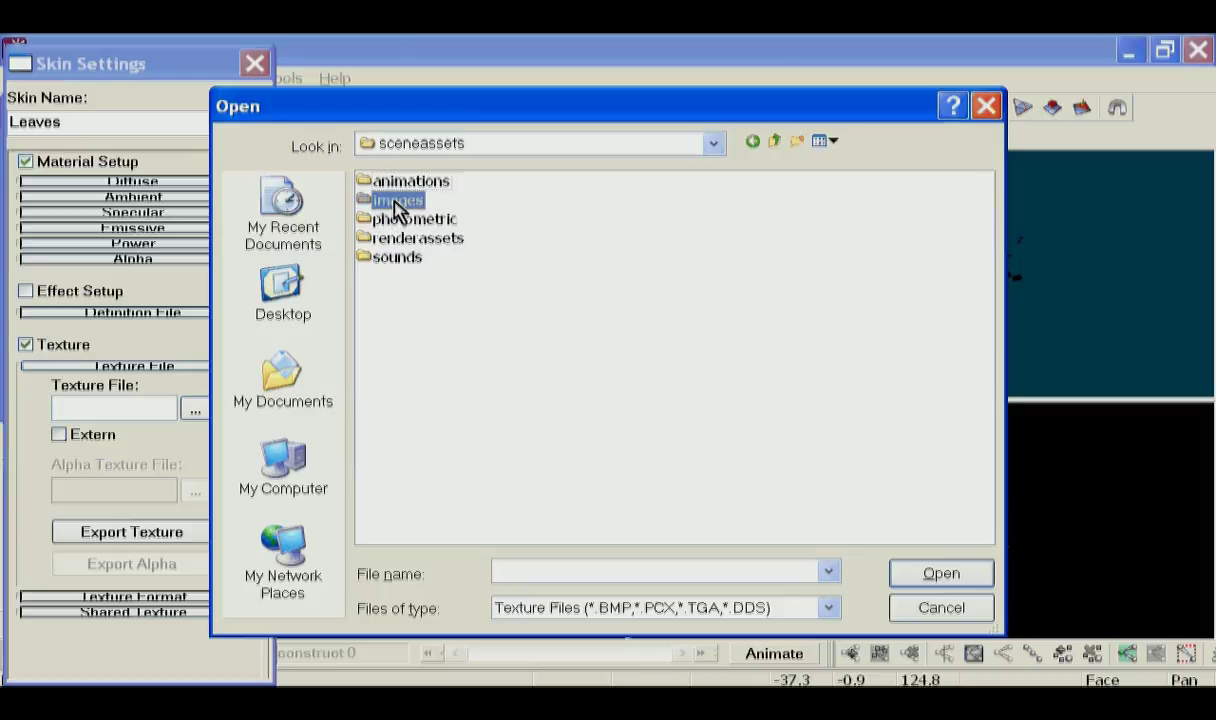
pyautogui.doubleClick(395, 202)
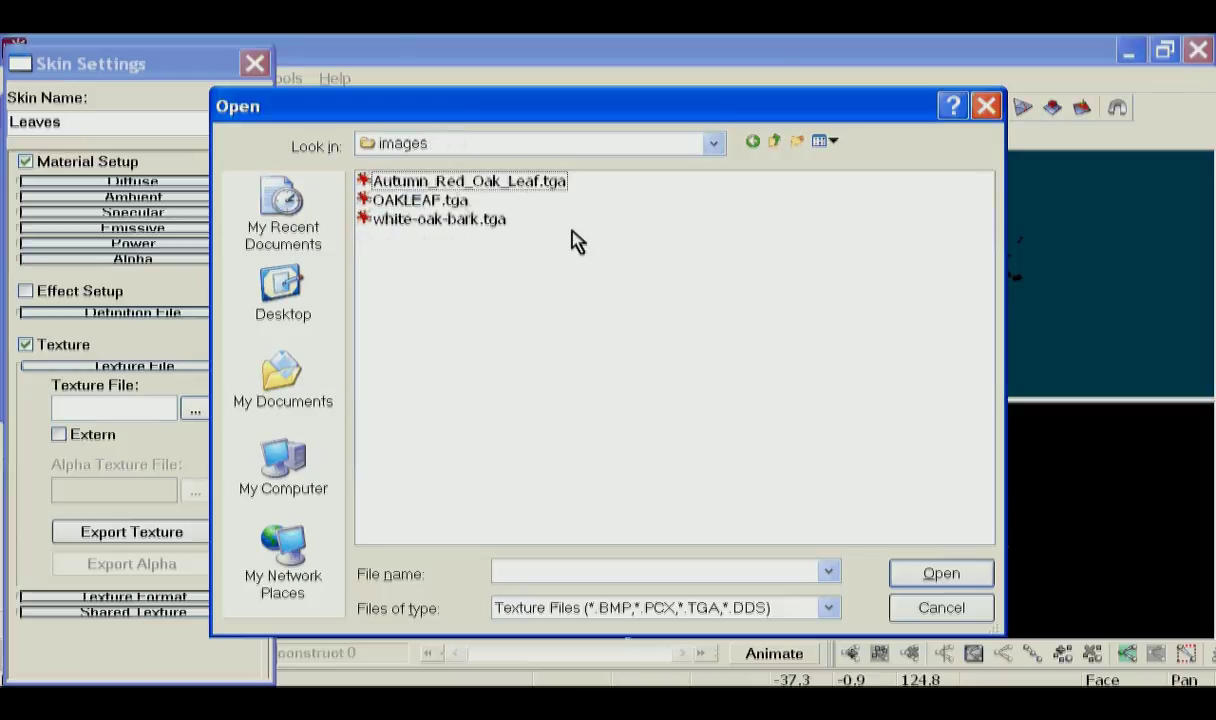
pyautogui.doubleClick(425, 182)
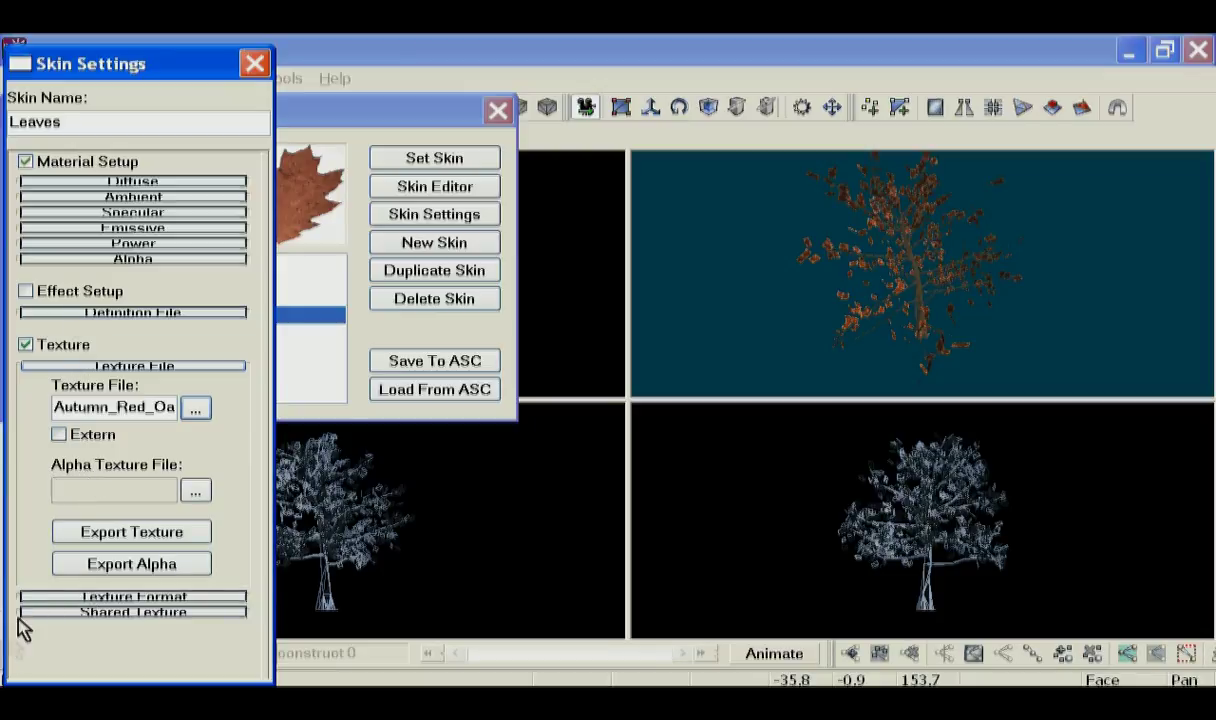
# - Review the size and bit depth in the Leaves skin's texture format, and close the skin settings
pyautogui.click(44, 366)
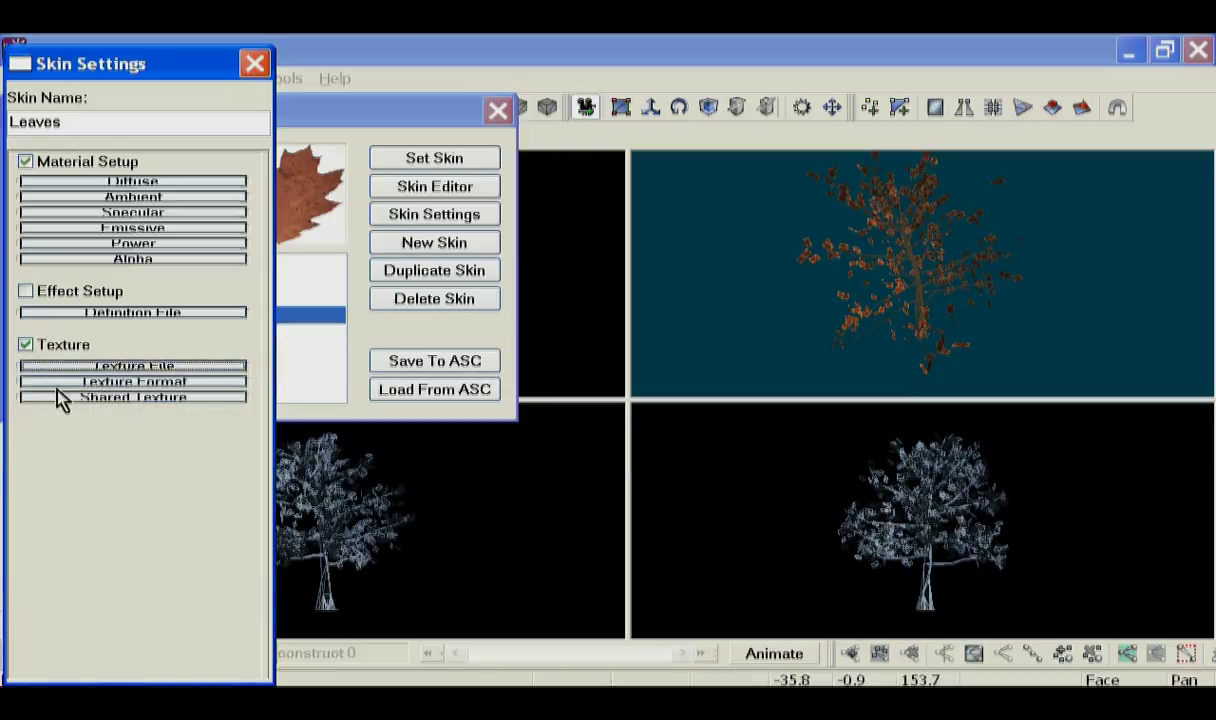
pyautogui.click(57, 382)
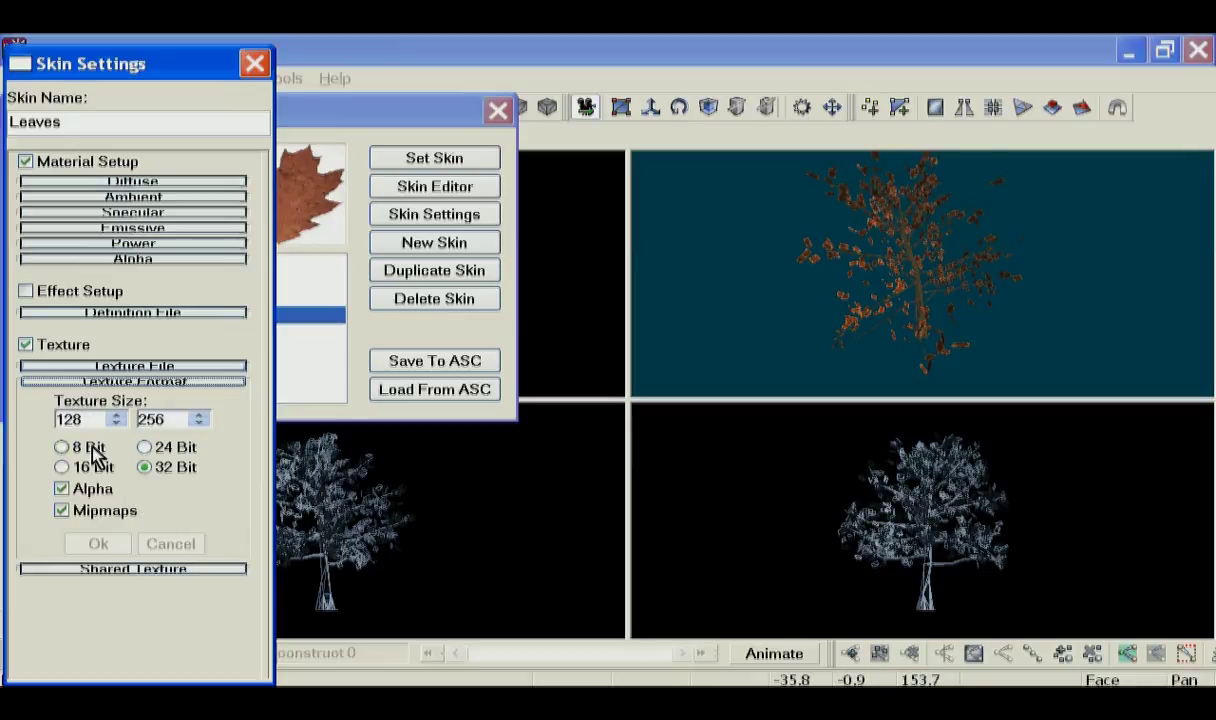
pyautogui.click(138, 382)
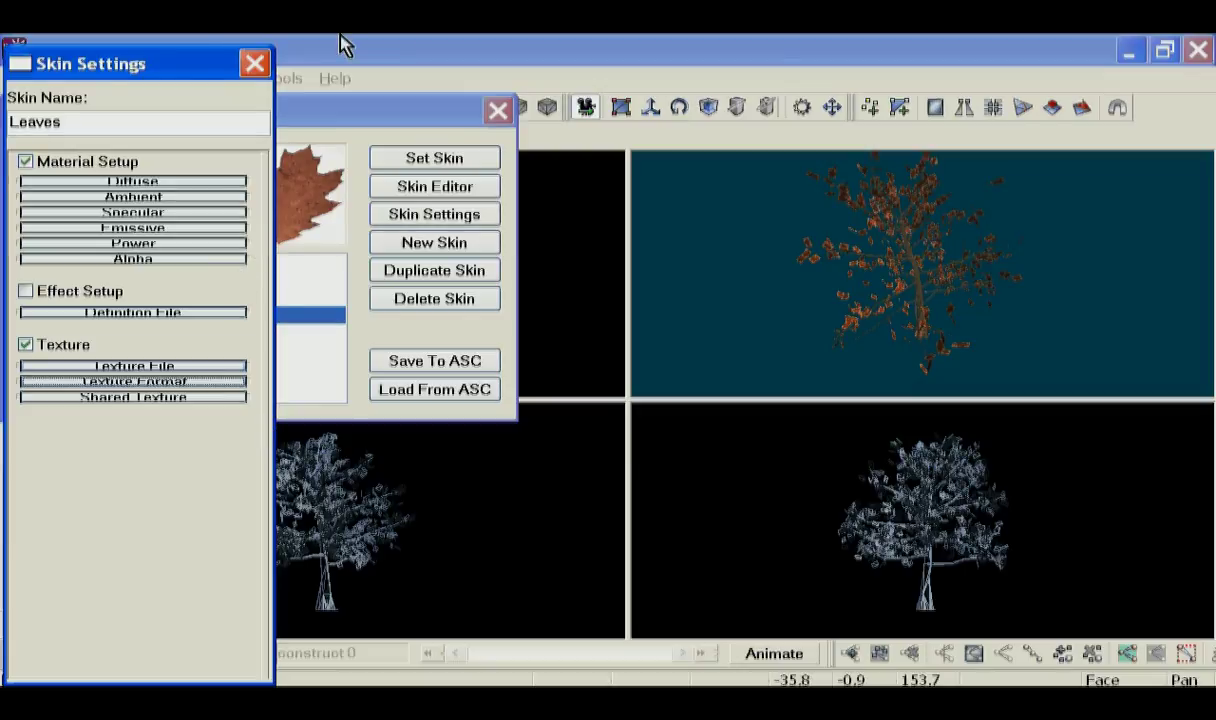
pyautogui.click(253, 66)
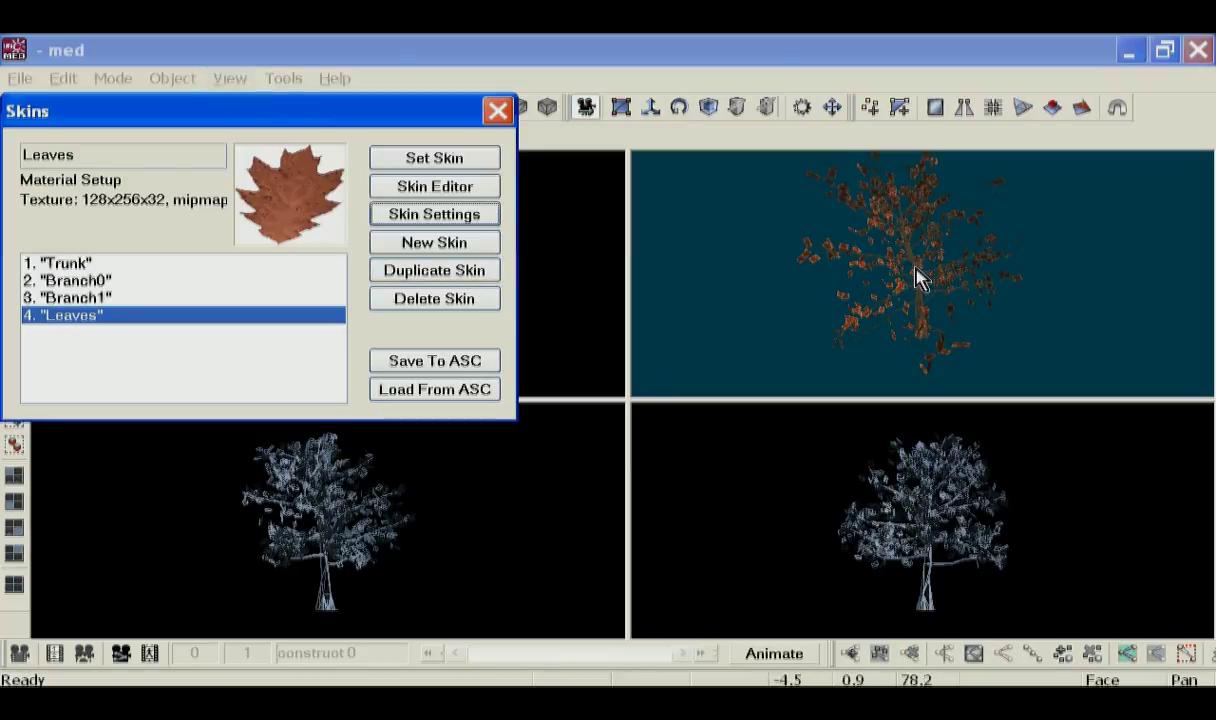
# - Close the skin list and examine the leaf texture on the tree up close in the 3D view
pyautogui.click(904, 299)
pyautogui.scroll(3, 903, 301)
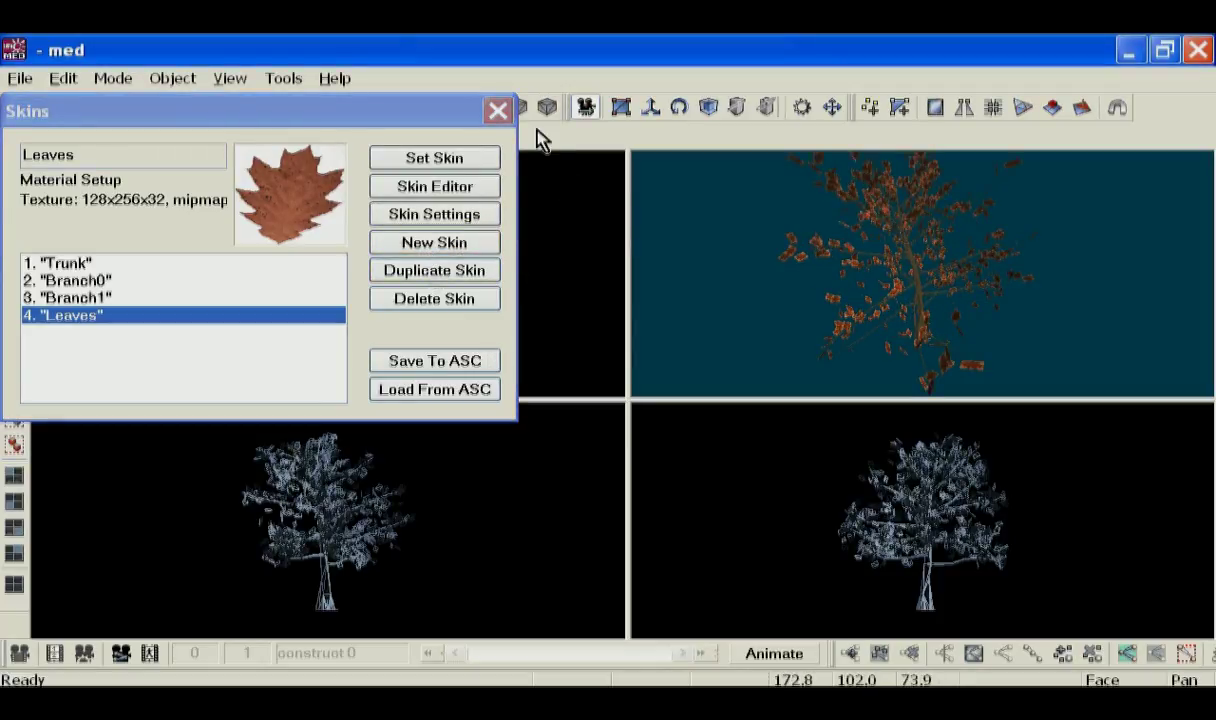
pyautogui.click(497, 110)
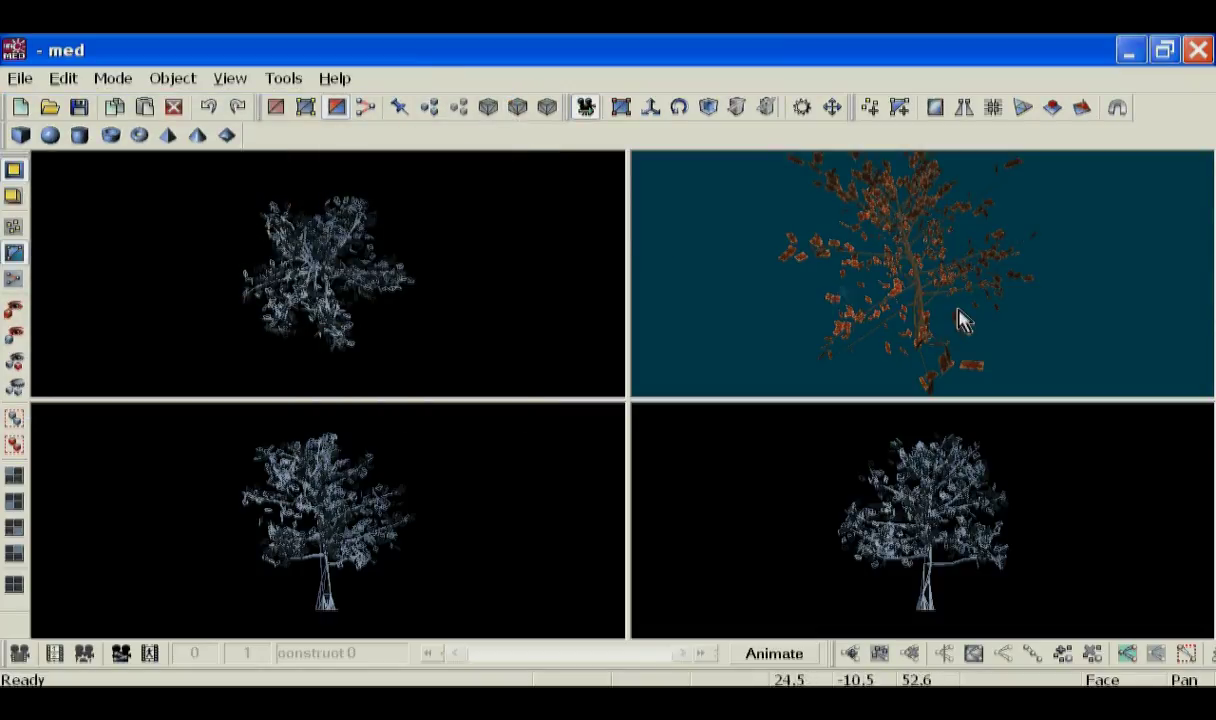
pyautogui.scroll(2, 901, 252)
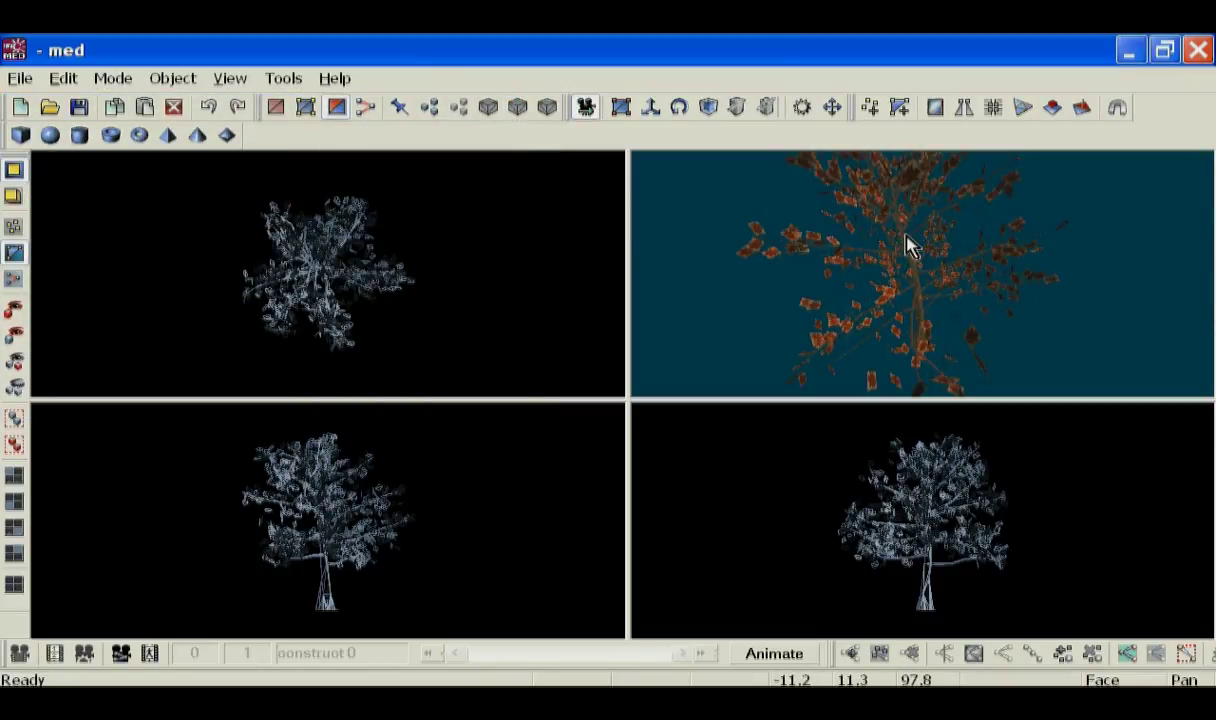
pyautogui.scroll(1, 906, 244)
pyautogui.scroll(1, 908, 248)
pyautogui.scroll(2, 908, 248)
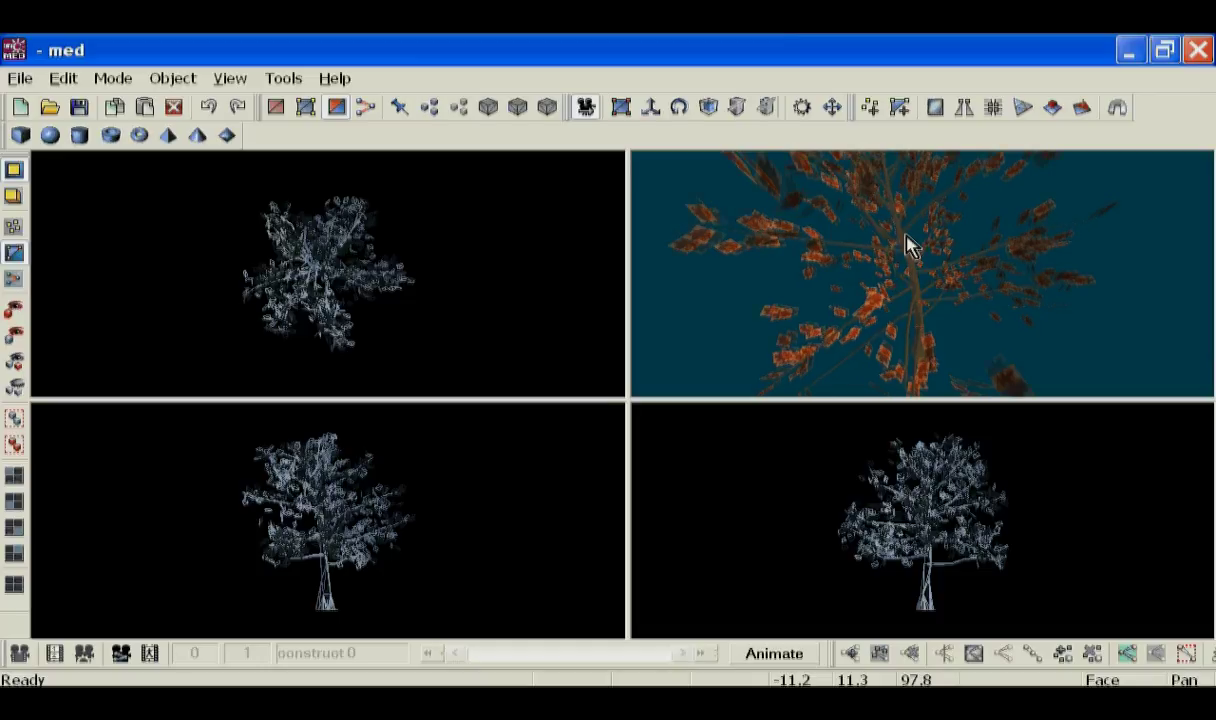
pyautogui.scroll(3, 908, 248)
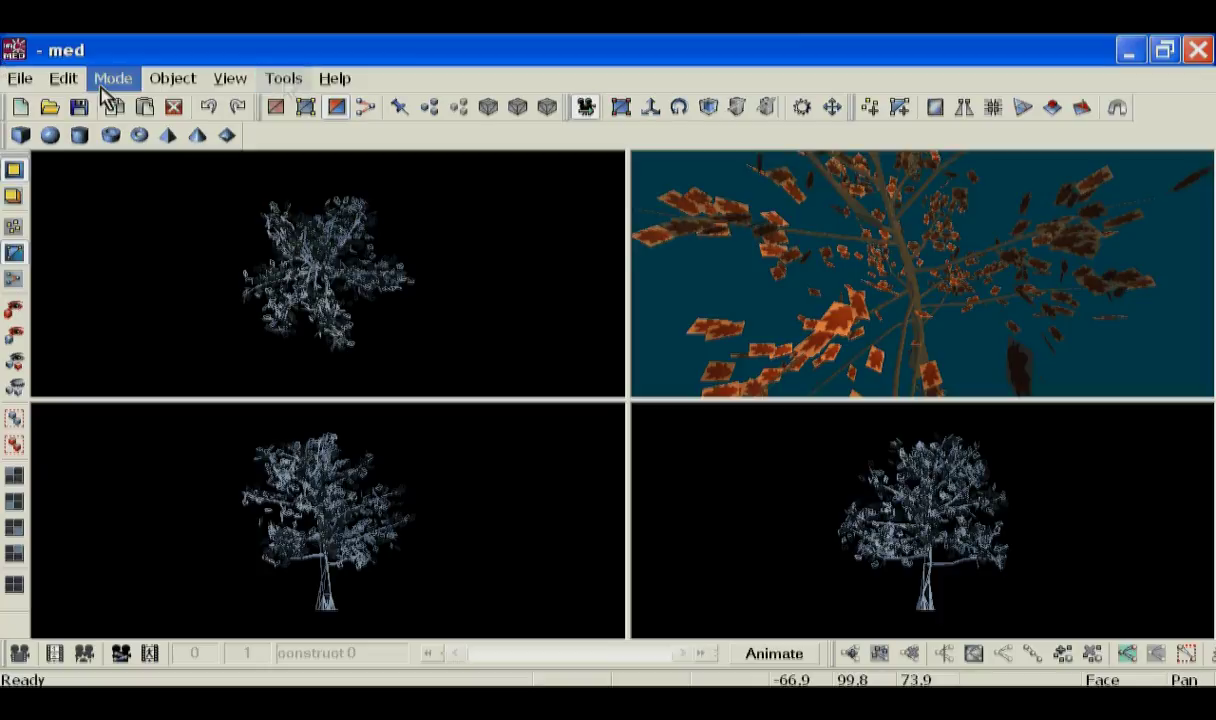
# - Reopen the skin list and select the Leaves skin
pyautogui.click(170, 86)
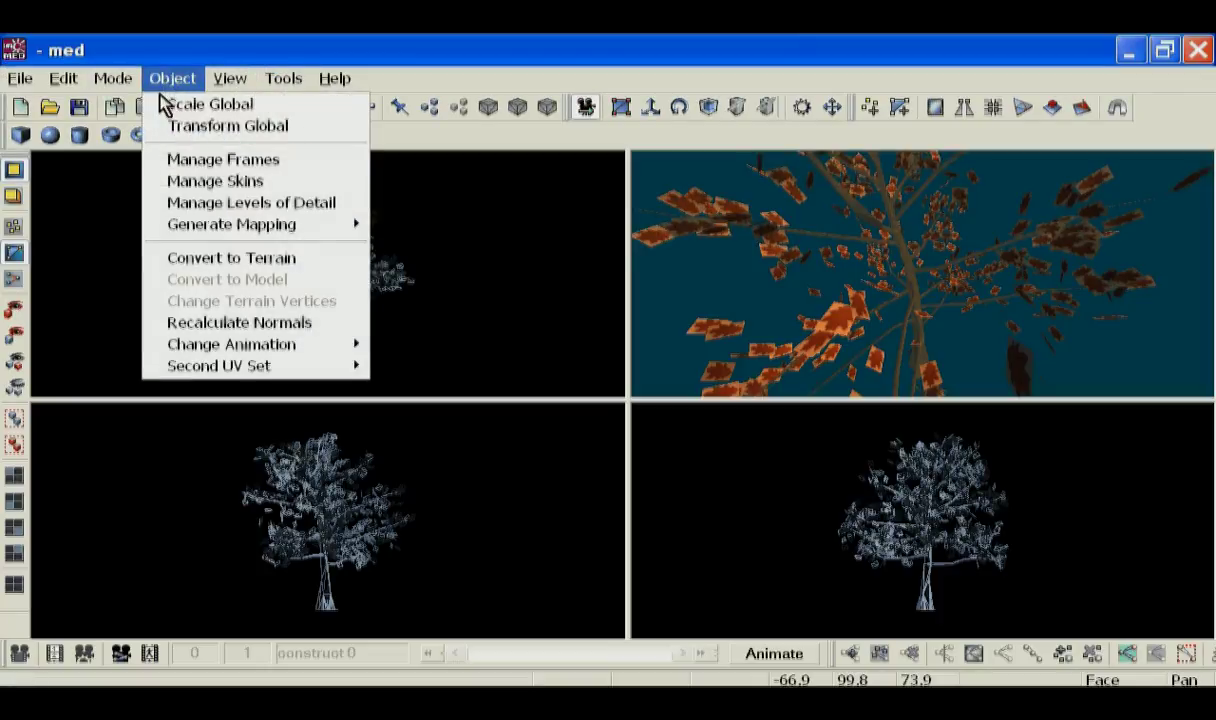
pyautogui.click(232, 183)
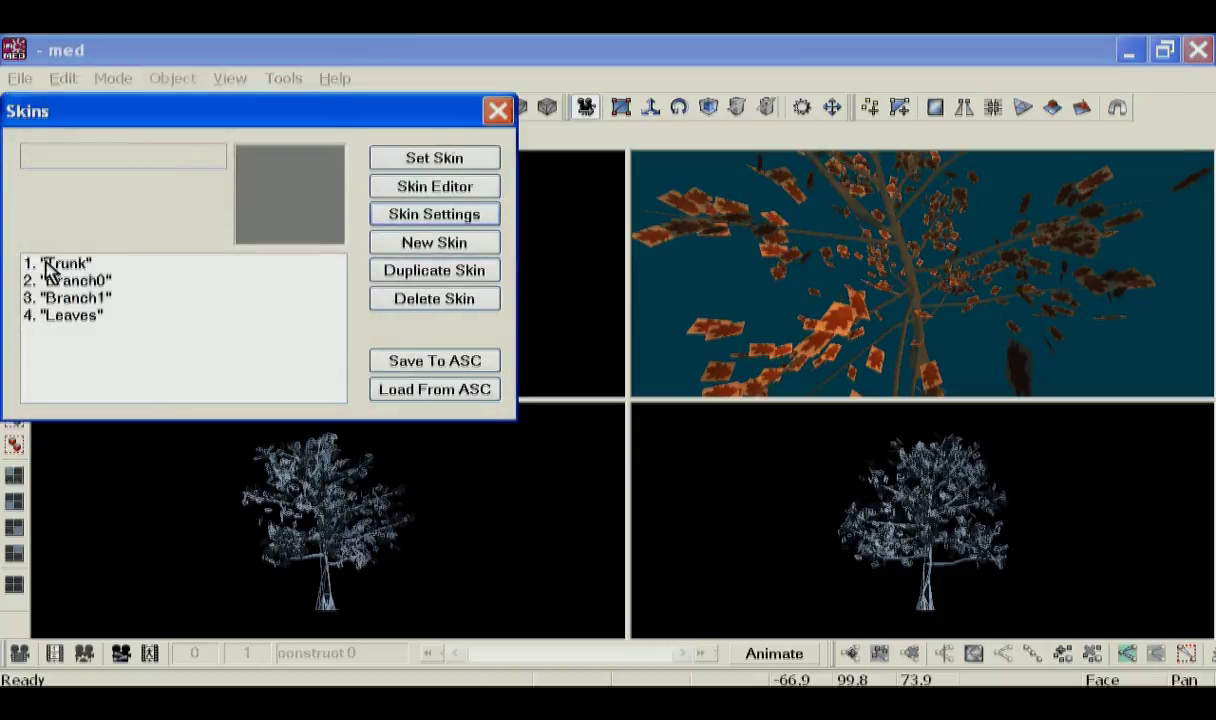
pyautogui.click(96, 320)
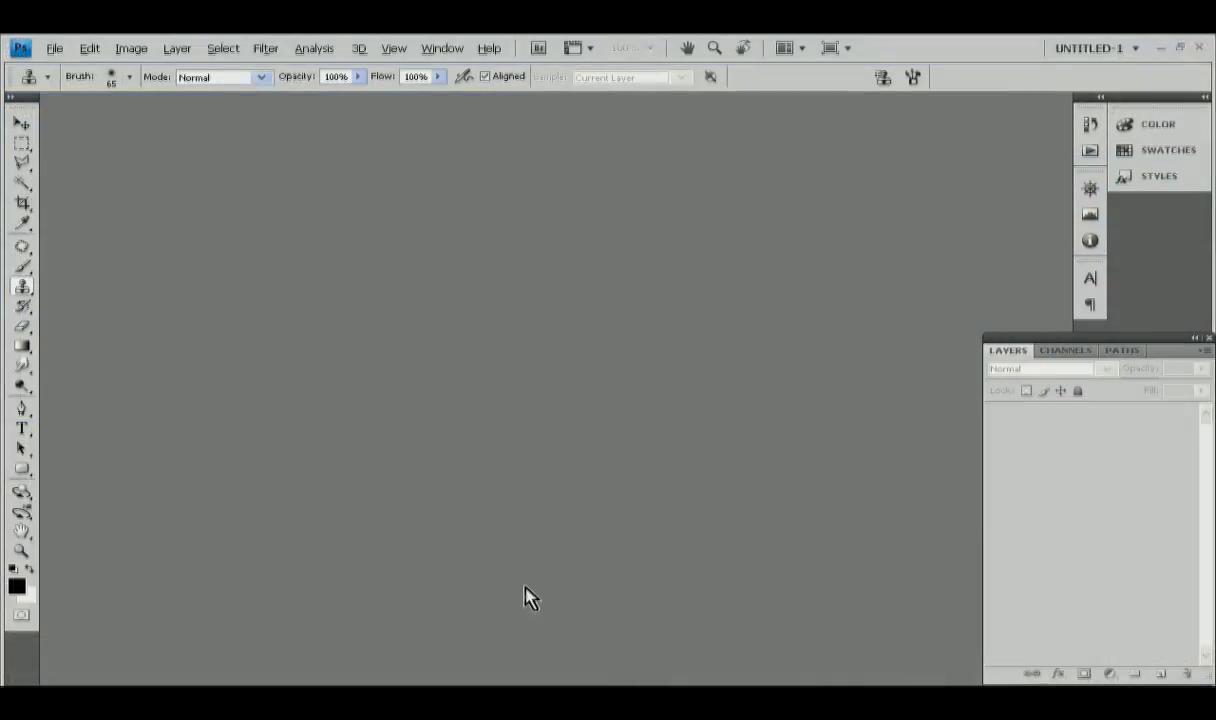
# - Switch to Photoshop, open white-oak-bark.tga from the images folder, and resize it to 256 by 256 pixels
pyautogui.doubleClick(527, 594)
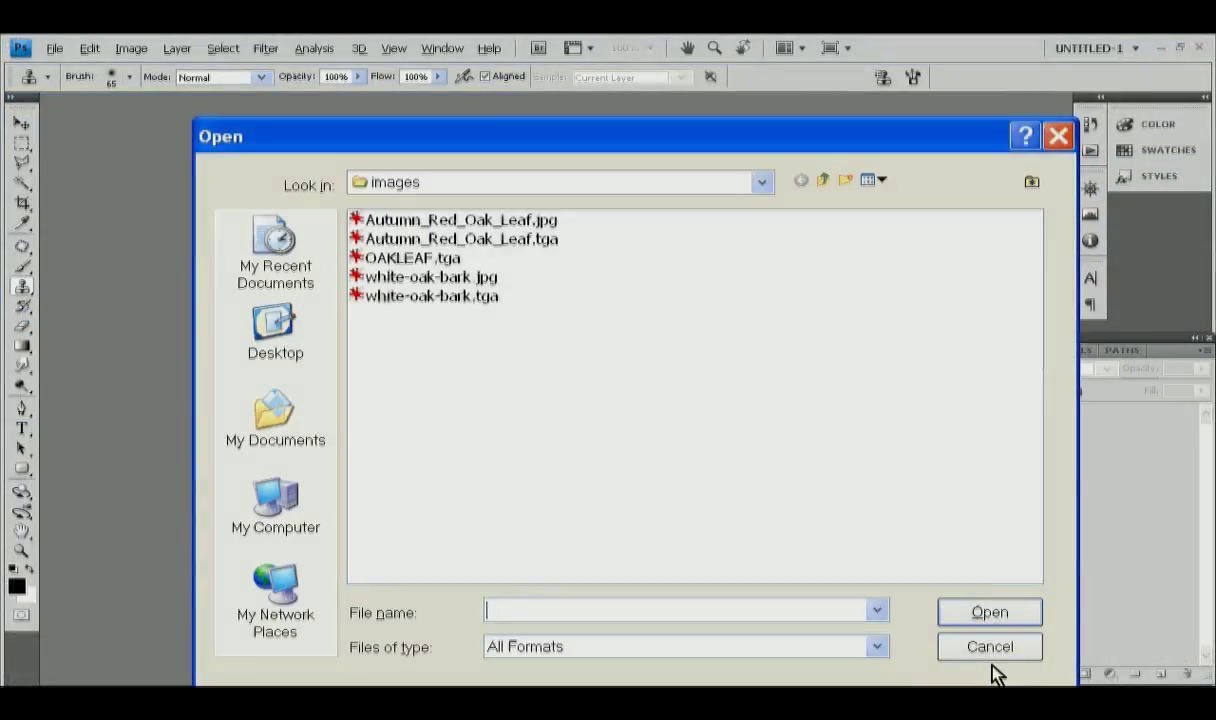
pyautogui.doubleClick(419, 298)
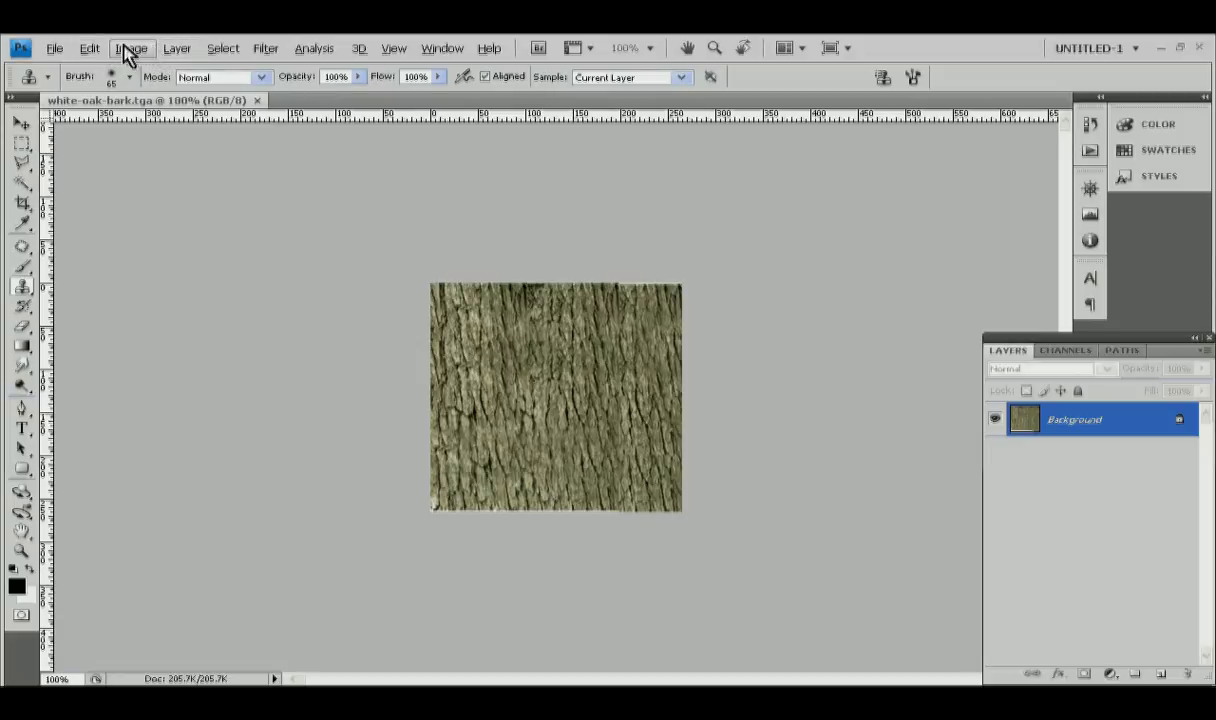
pyautogui.click(124, 49)
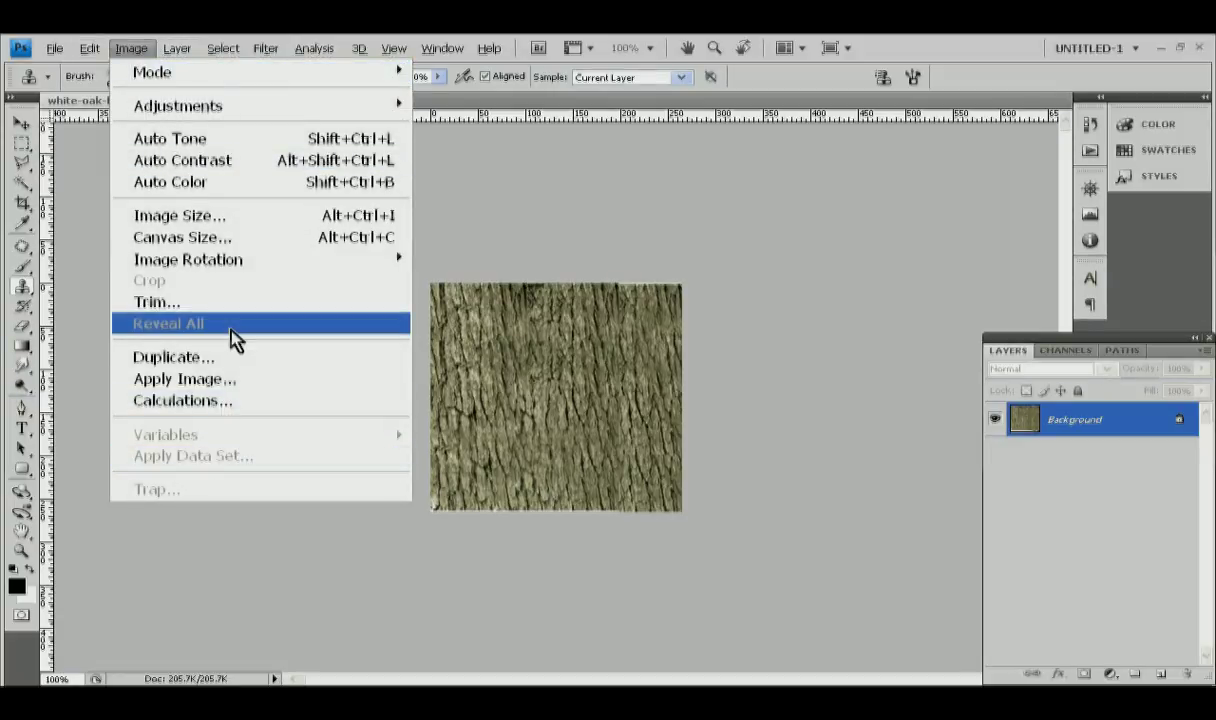
pyautogui.click(219, 219)
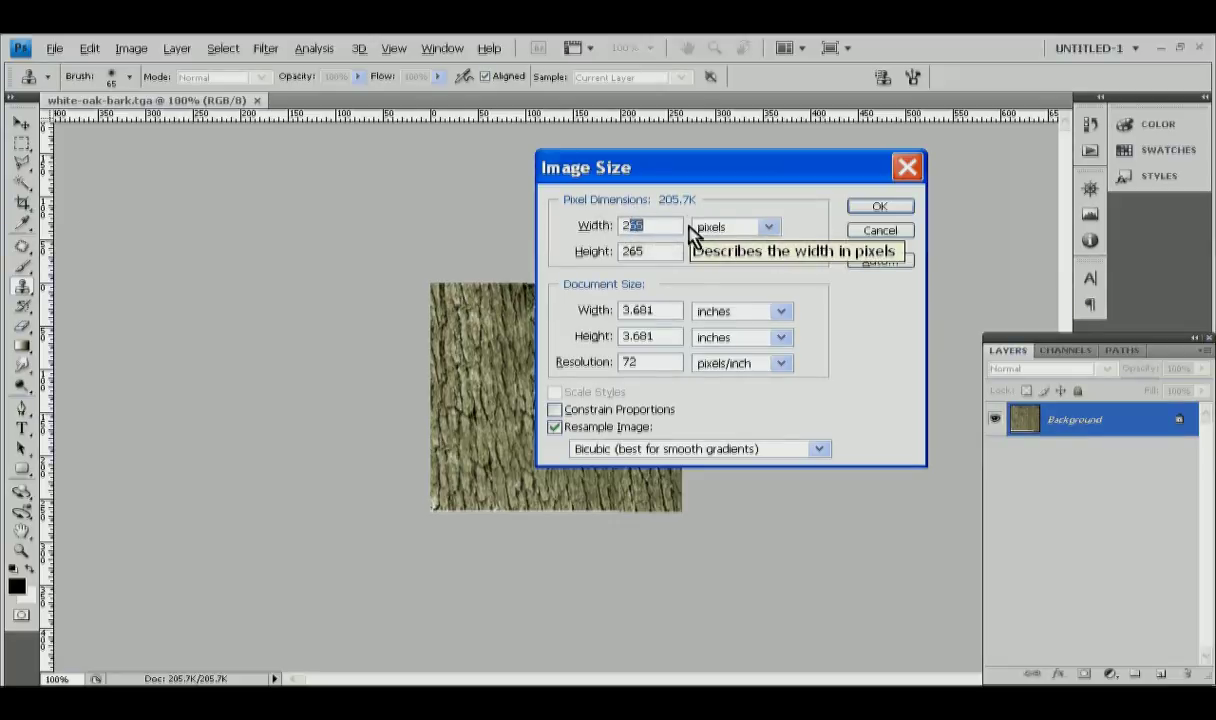
pyautogui.write('256')
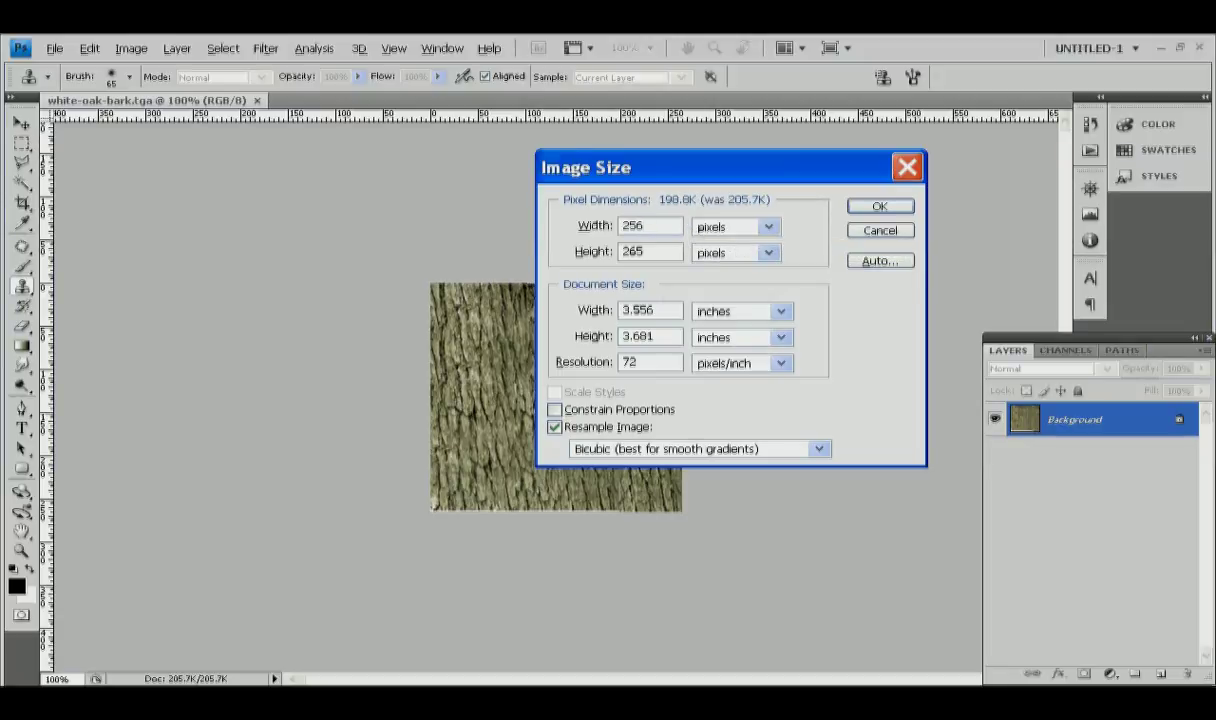
pyautogui.doubleClick(645, 251)
pyautogui.write('256')
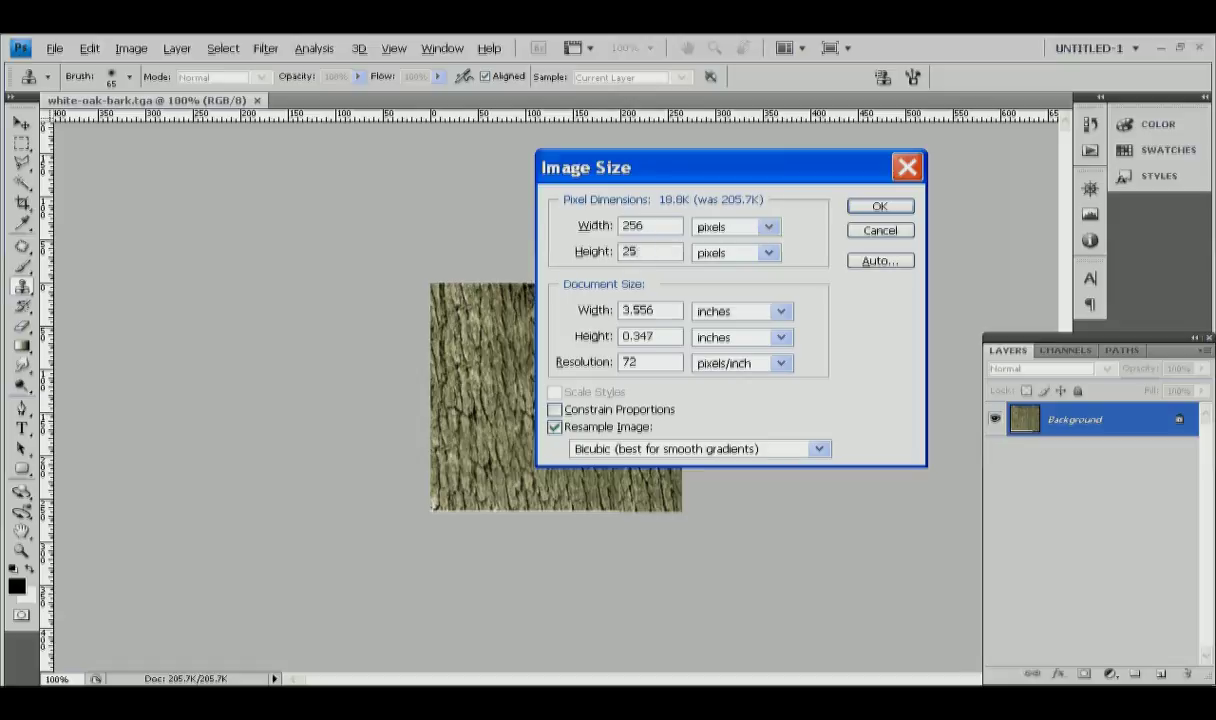
pyautogui.click(882, 209)
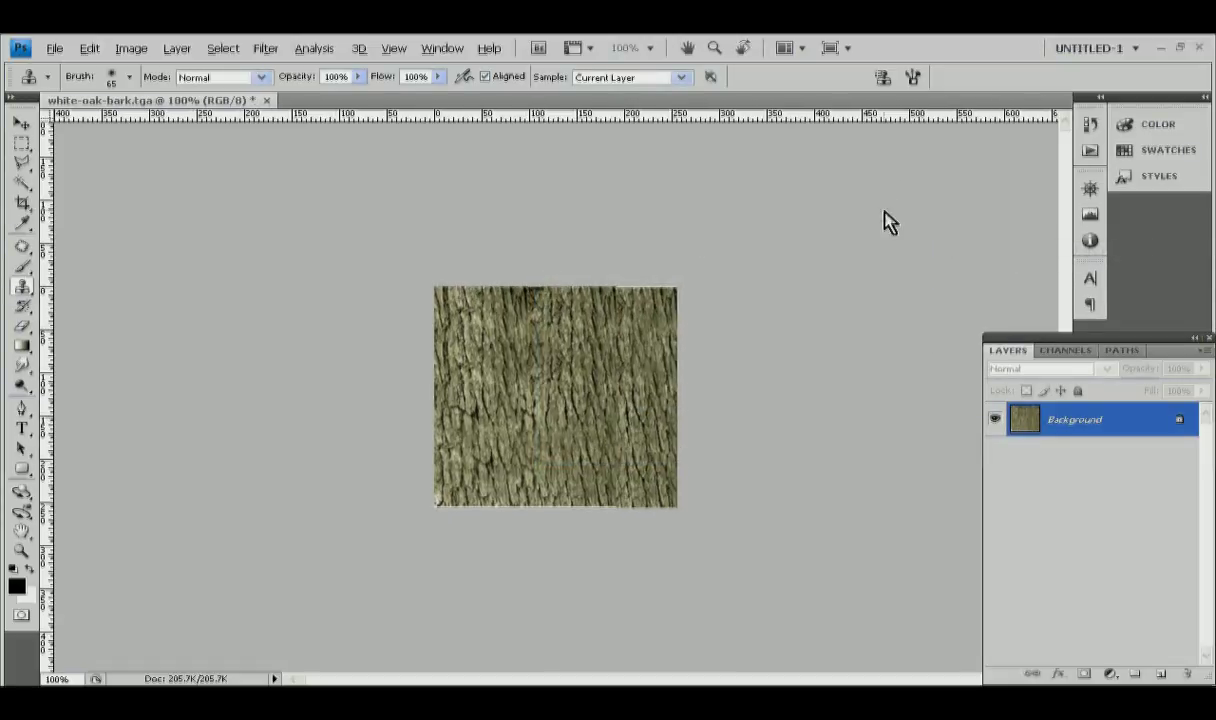
# - Save the resized bark image, switch to MED, and open the settings of the Trunk skin
pyautogui.click(46, 54)
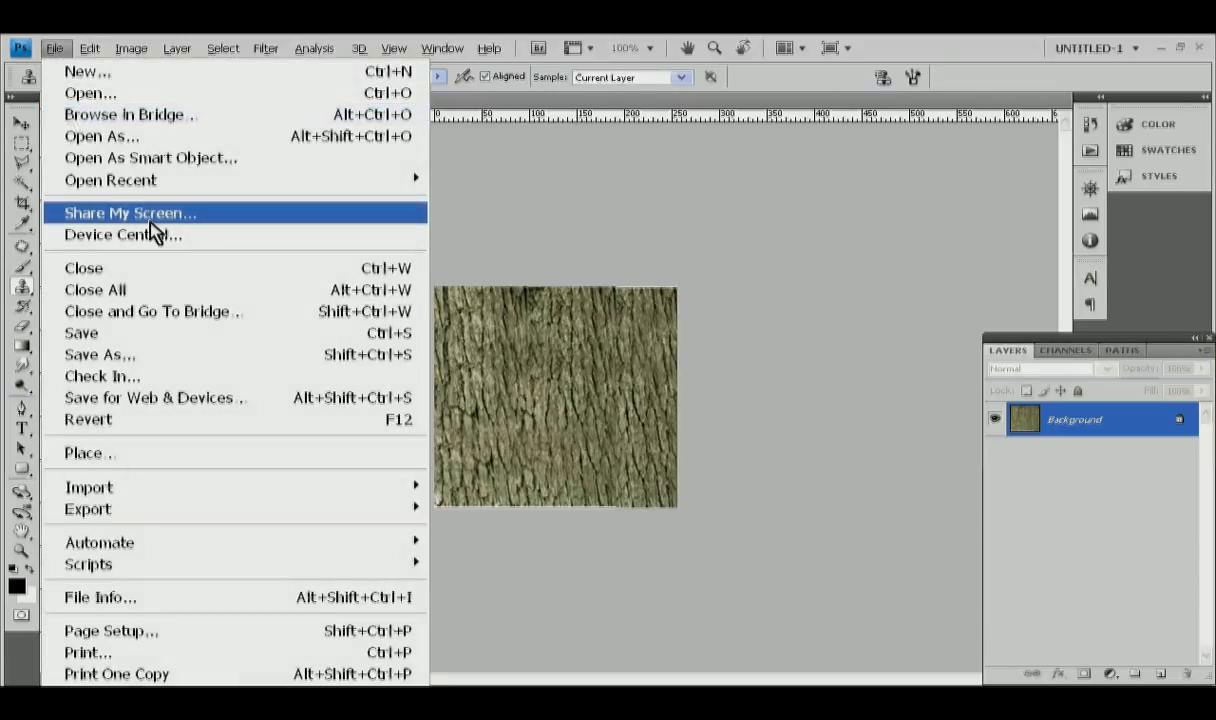
pyautogui.click(133, 340)
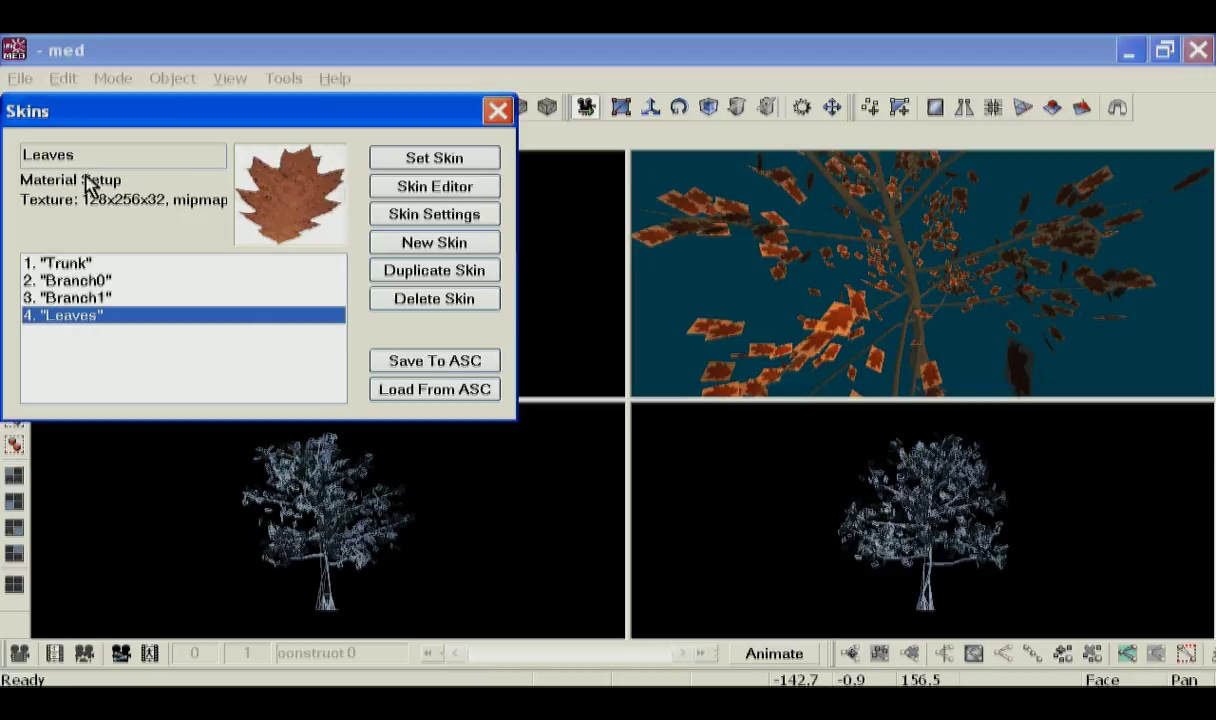
pyautogui.click(86, 264)
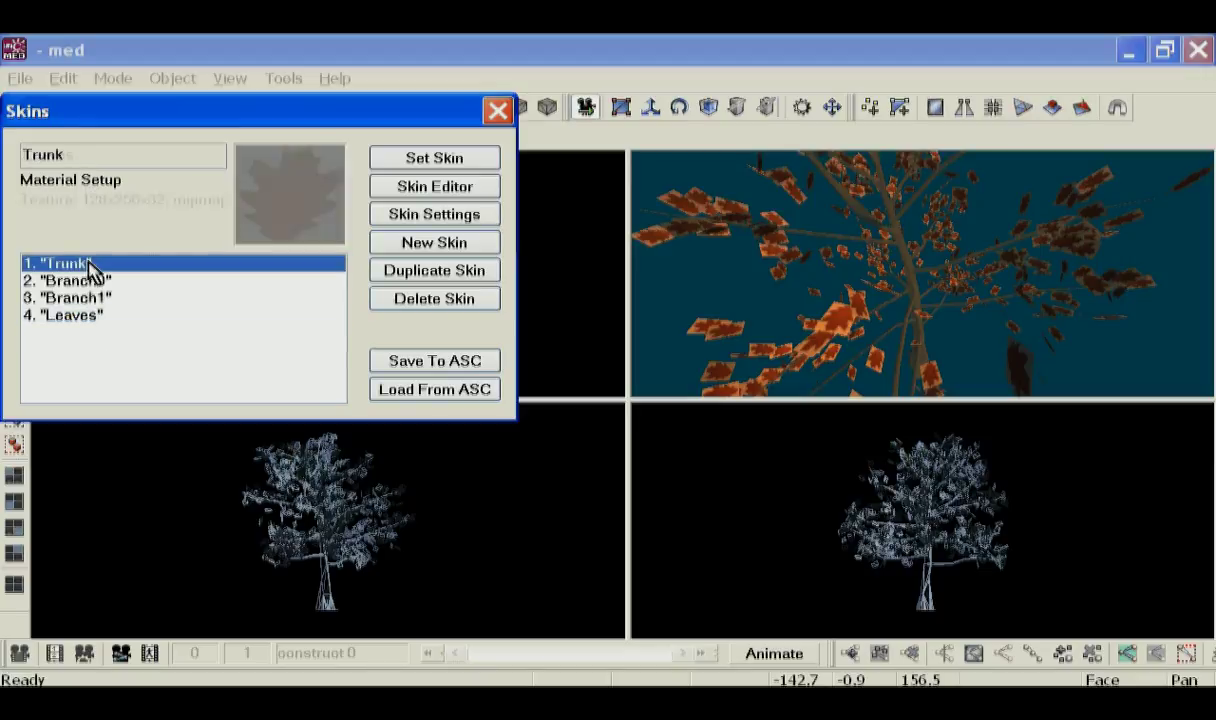
pyautogui.click(475, 218)
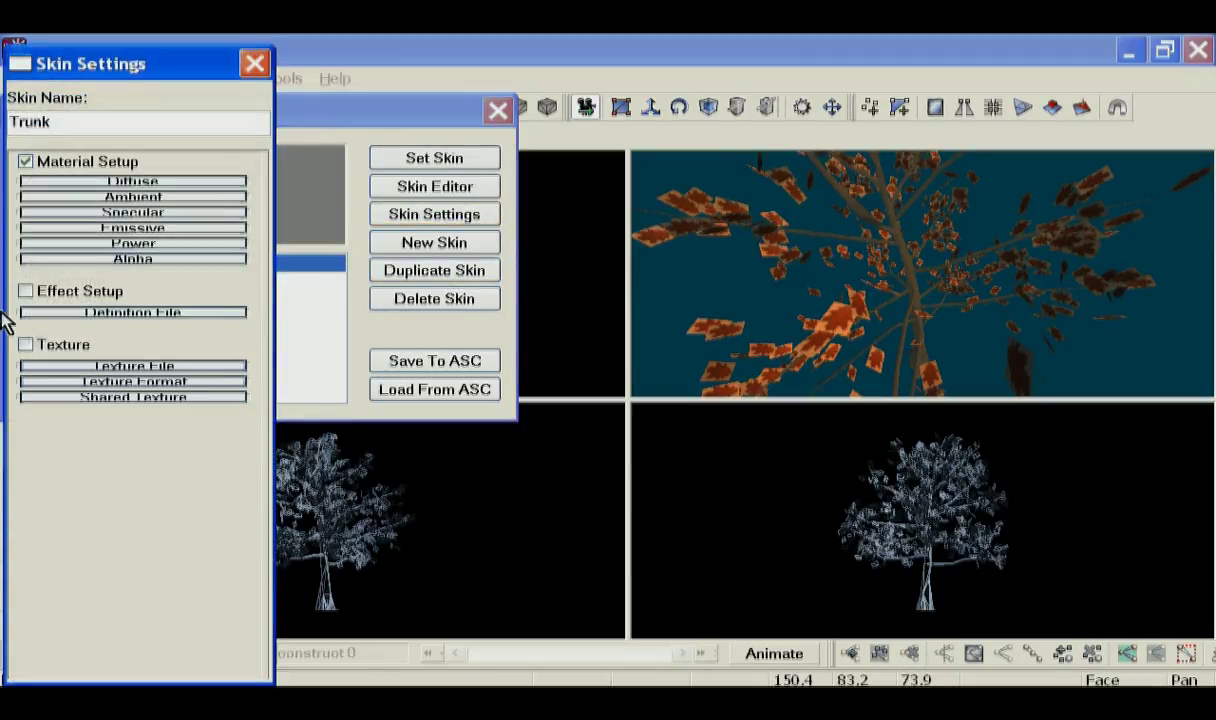
# - Enable a texture for the Trunk skin and load white-oak-bark.tga from the images folder as its texture file
pyautogui.click(60, 347)
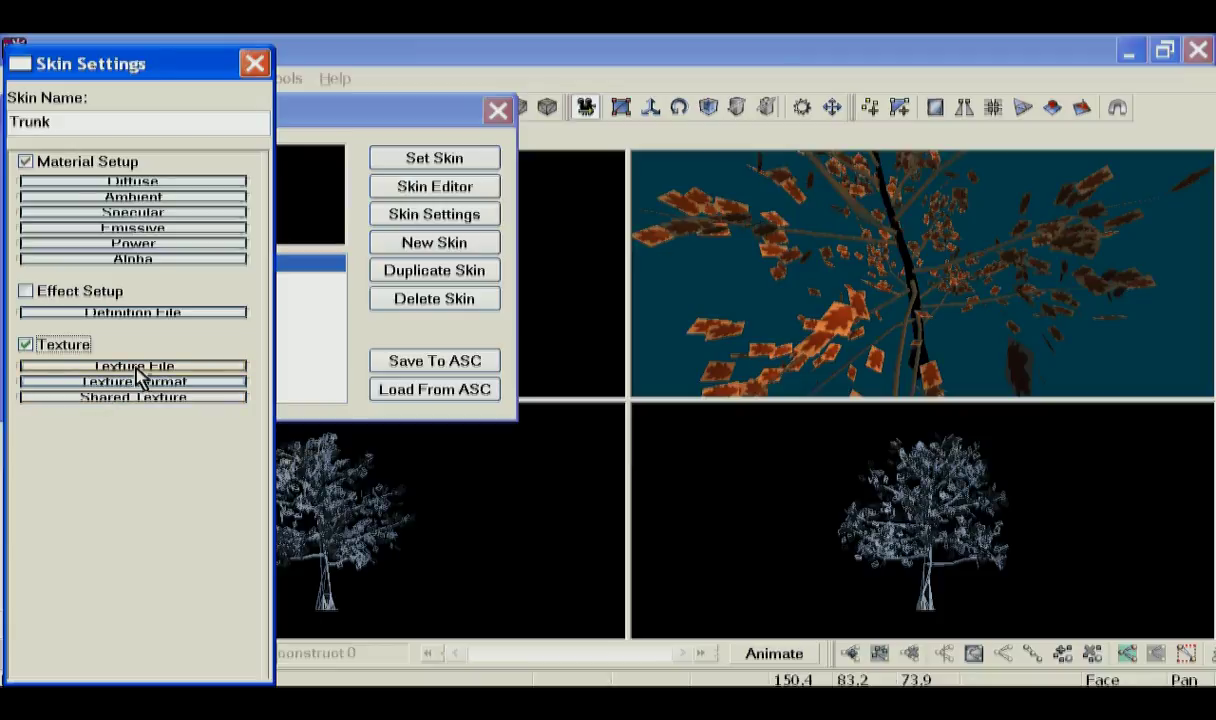
pyautogui.click(135, 368)
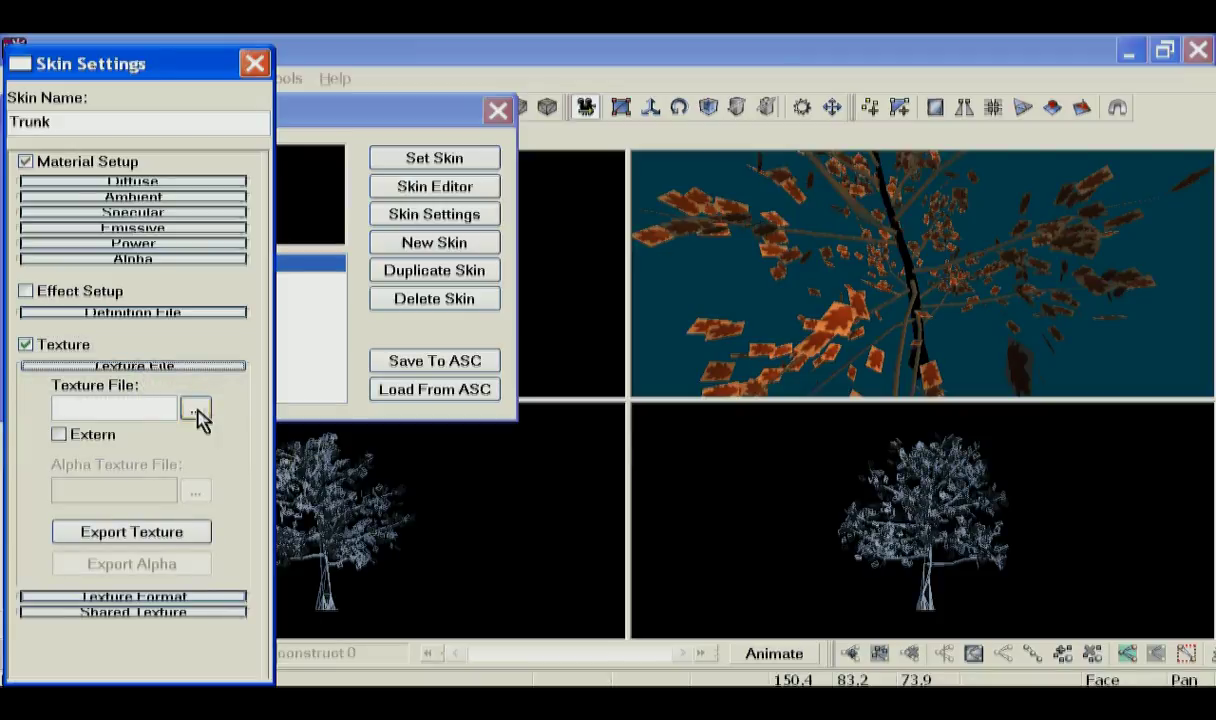
pyautogui.click(195, 411)
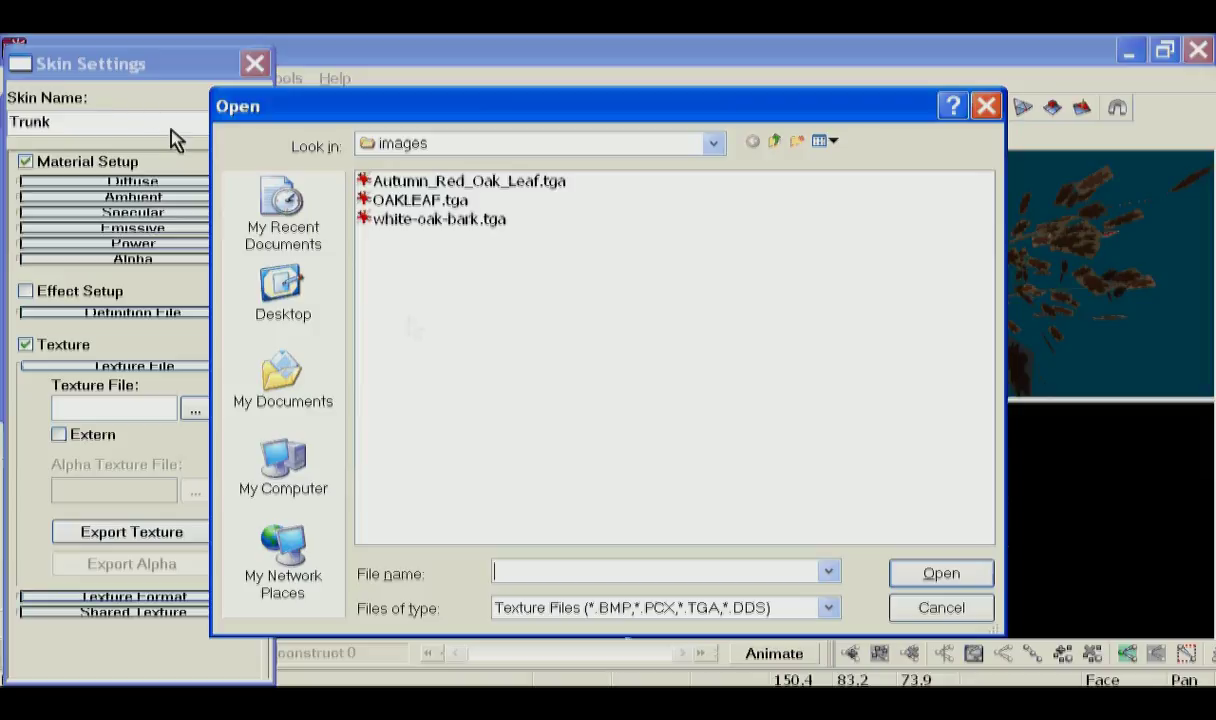
pyautogui.doubleClick(463, 220)
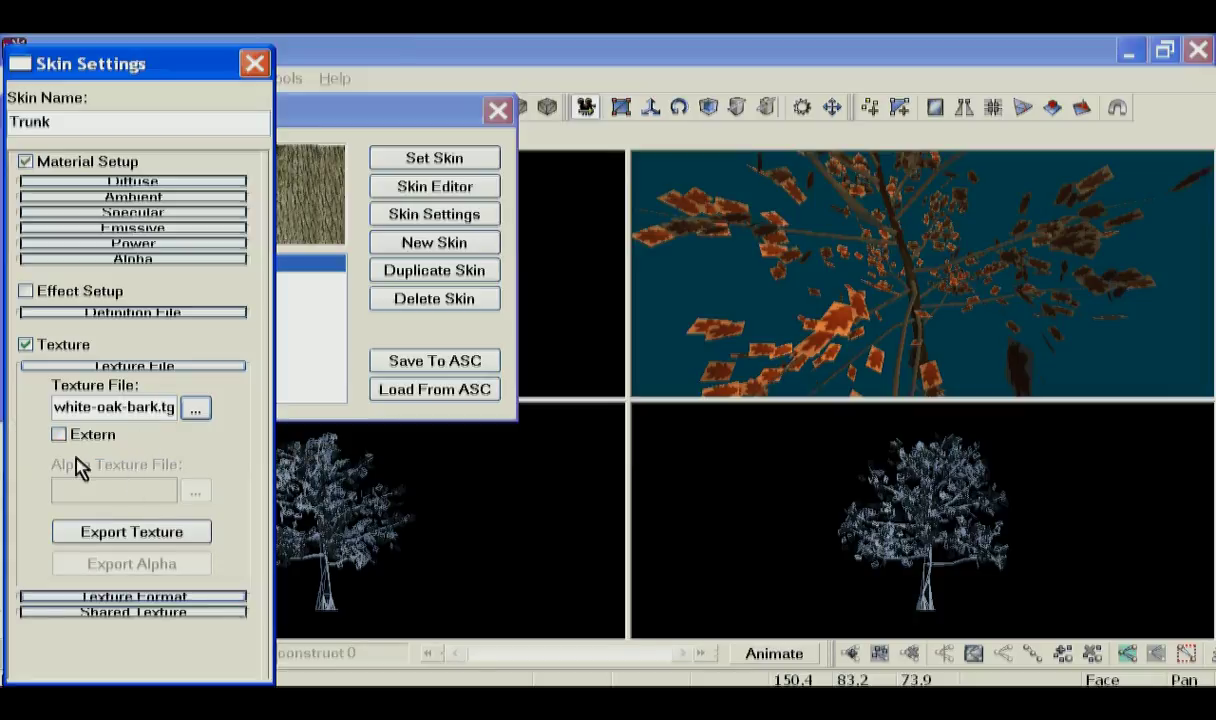
# - Review the size and bit depth in the Trunk skin's texture format, and close the skin settings
pyautogui.click(113, 370)
pyautogui.click(106, 384)
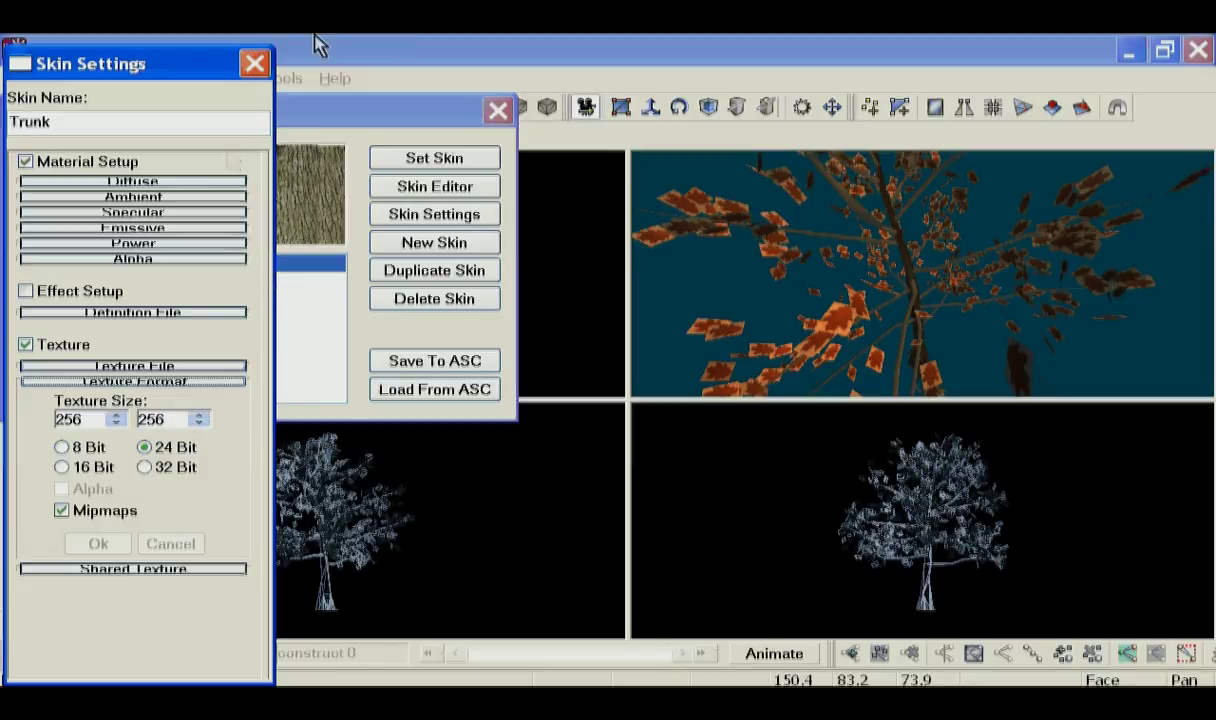
pyautogui.click(254, 65)
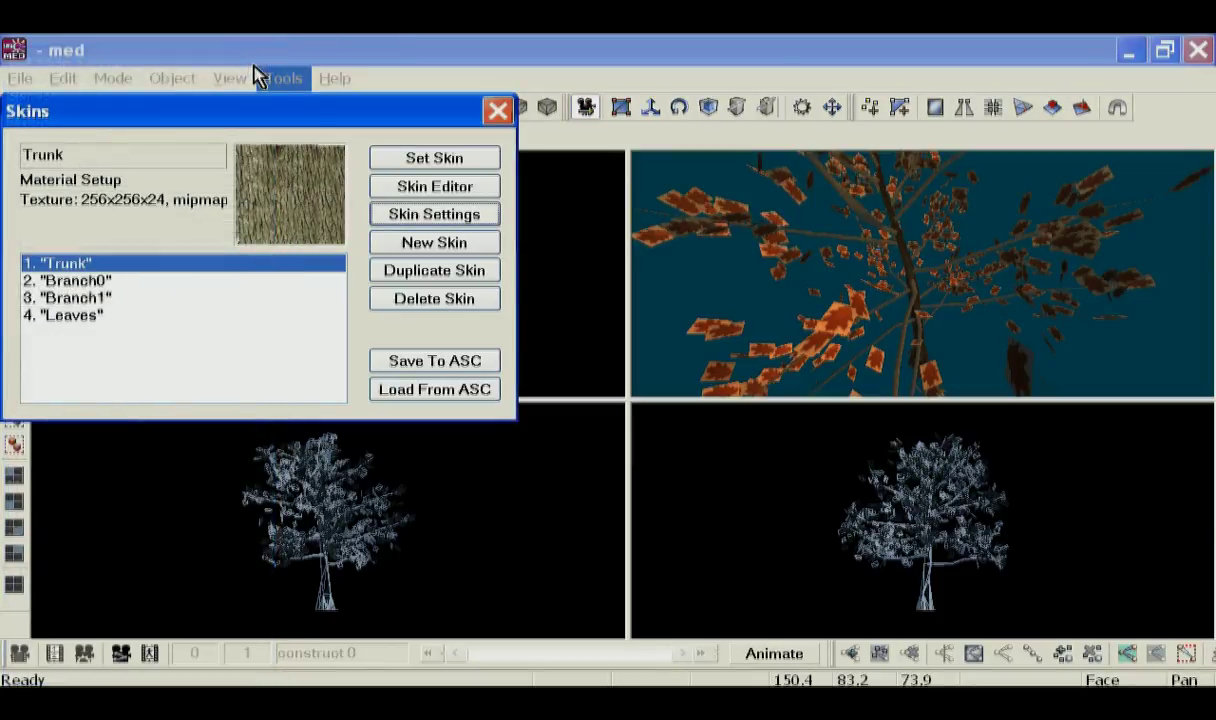
# - Close the skin list and examine the bark texture on the trunk up close in the 3D view
pyautogui.click(507, 113)
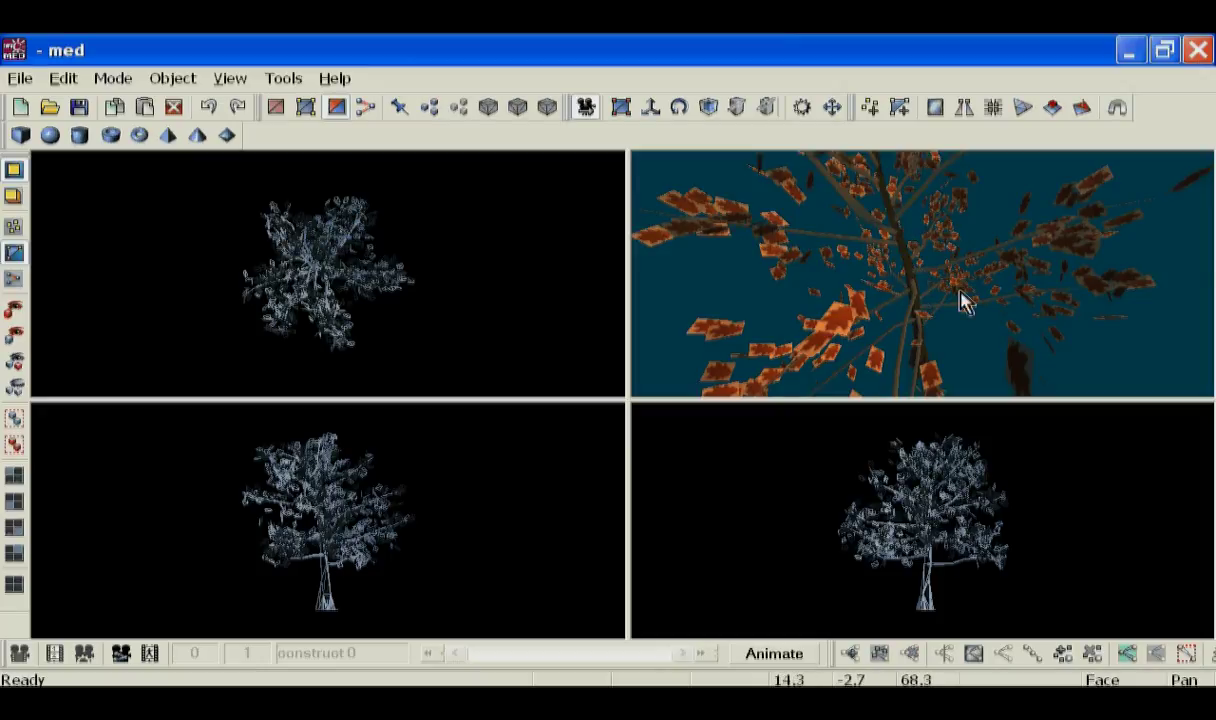
pyautogui.scroll(-5, 935, 268)
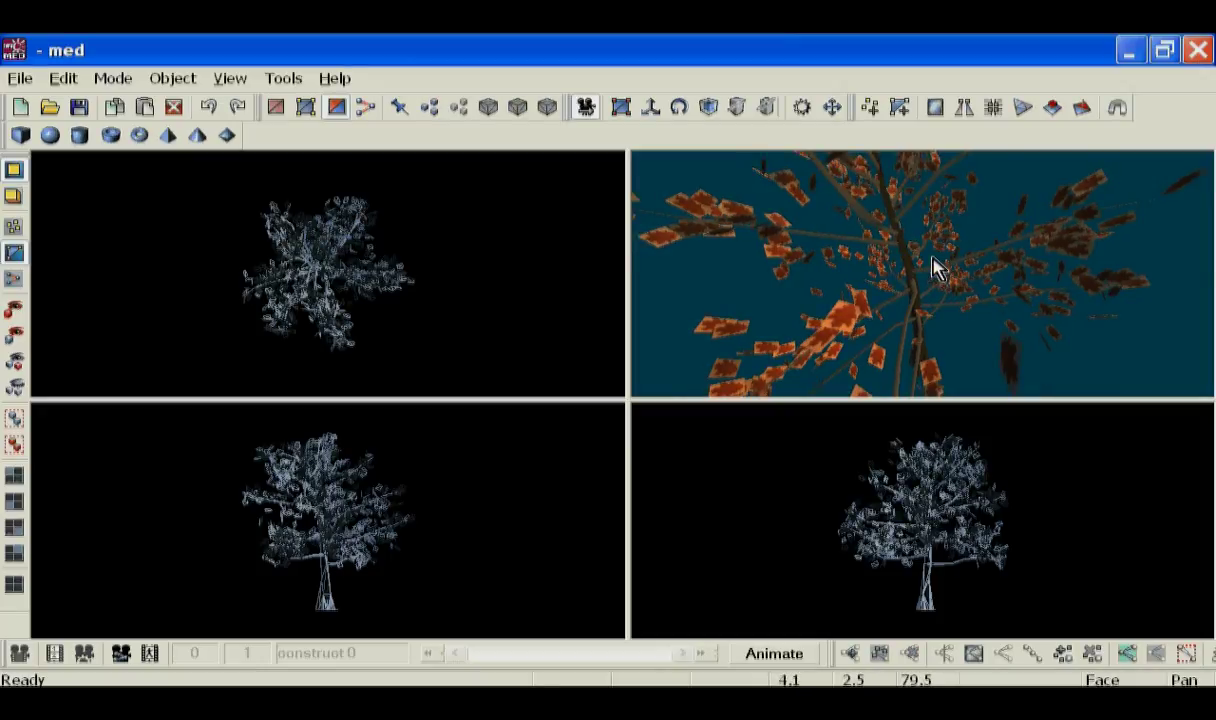
pyautogui.scroll(-5, 930, 266)
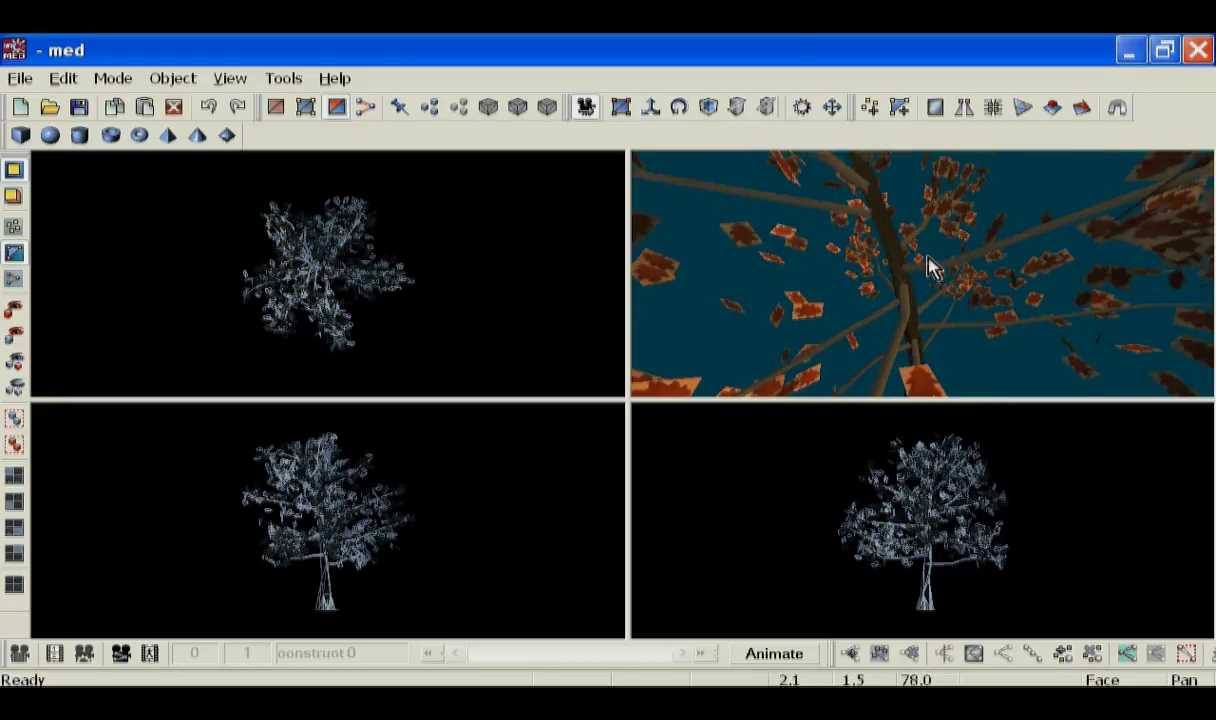
pyautogui.scroll(-2, 905, 278)
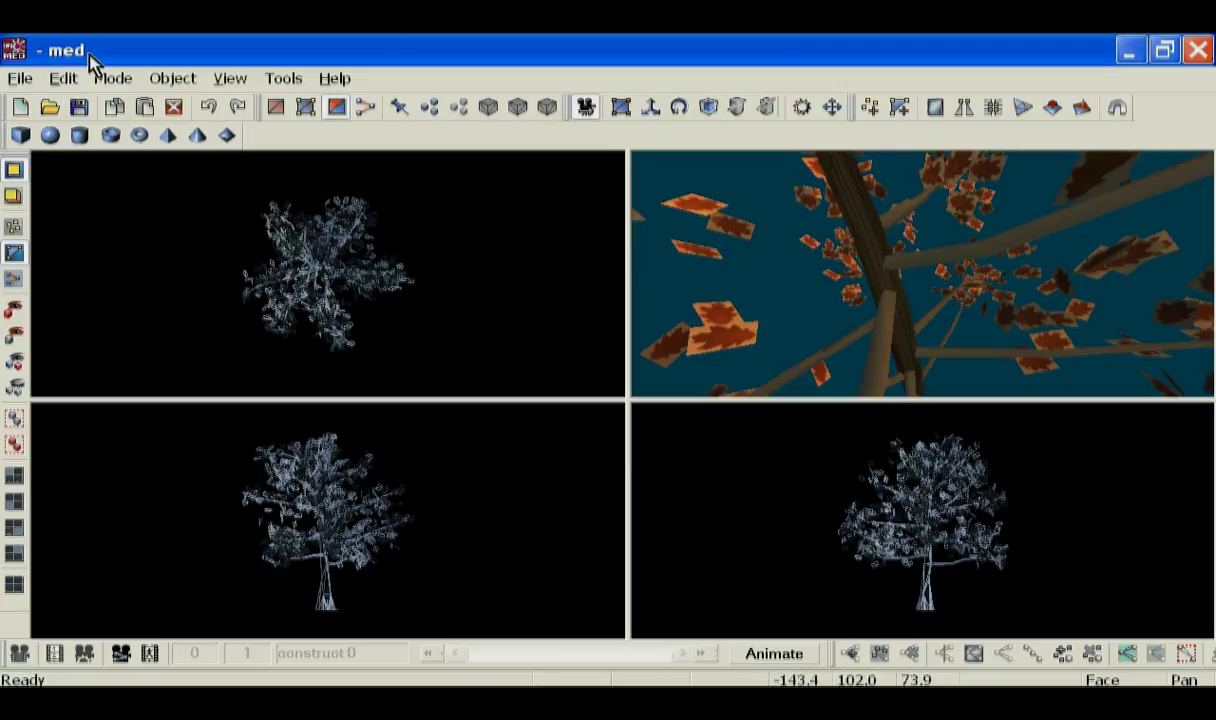
# - Reopen the skin list, check the Trunk skin's texture settings again, and close its settings
pyautogui.click(172, 86)
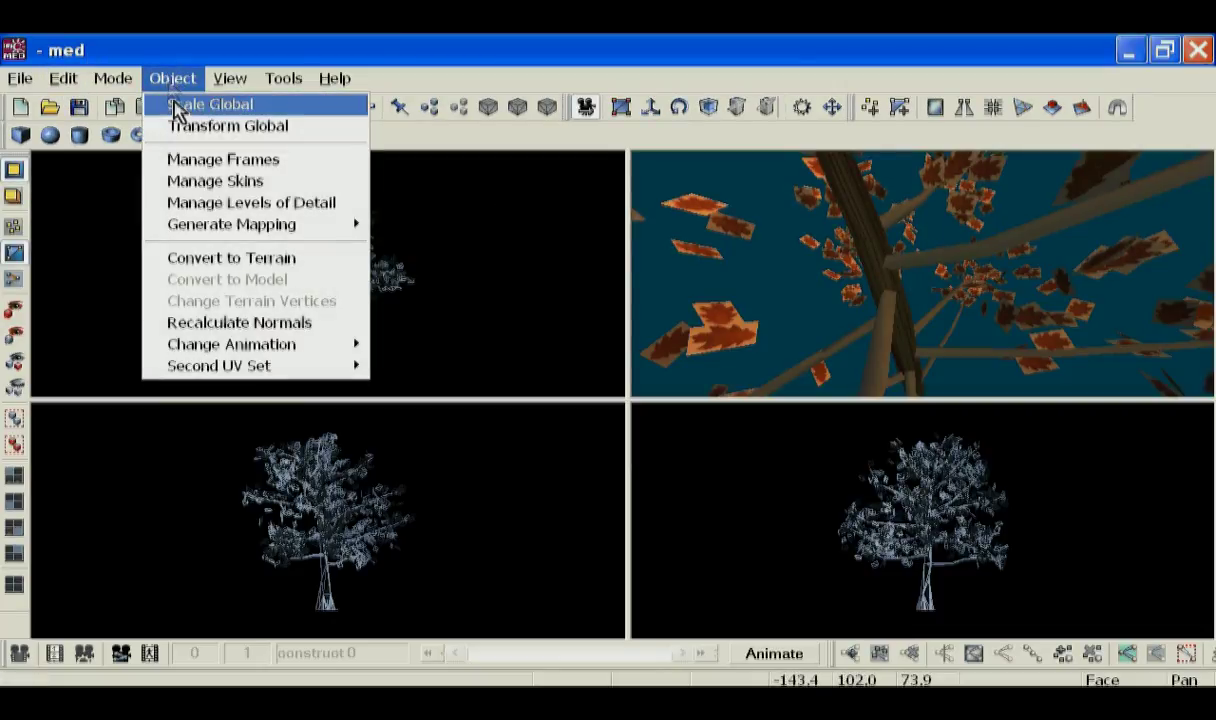
pyautogui.click(236, 182)
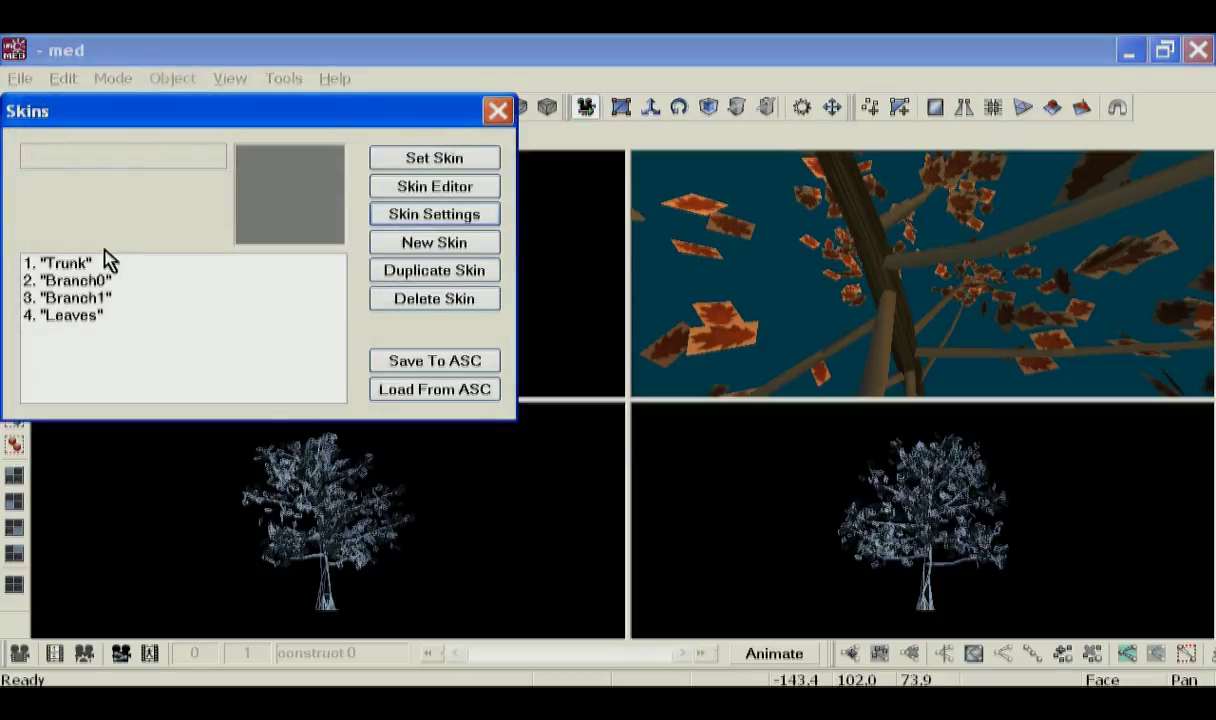
pyautogui.click(67, 268)
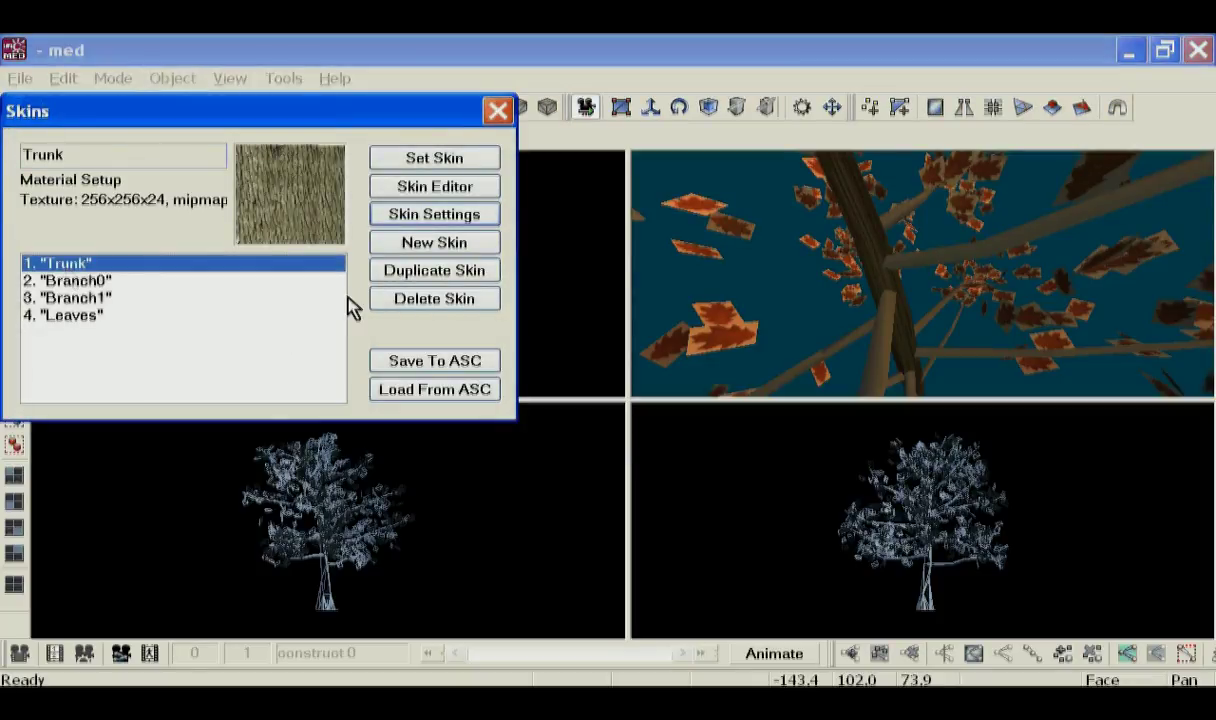
pyautogui.click(420, 216)
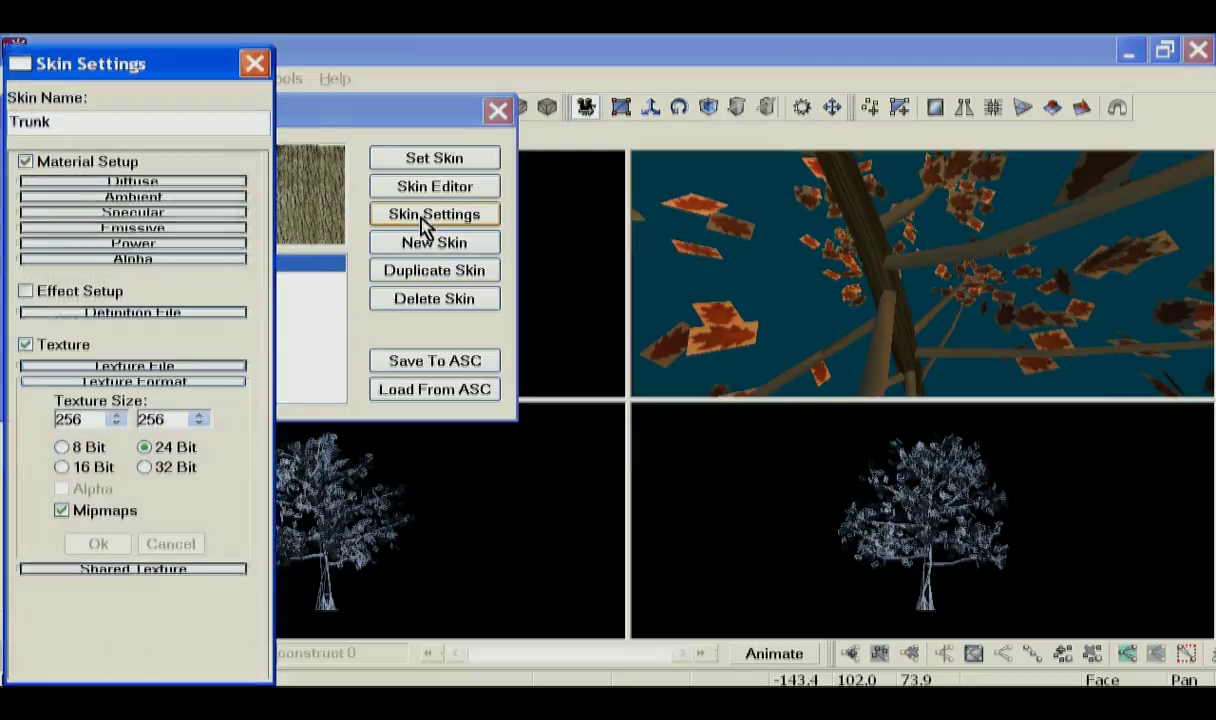
pyautogui.click(56, 383)
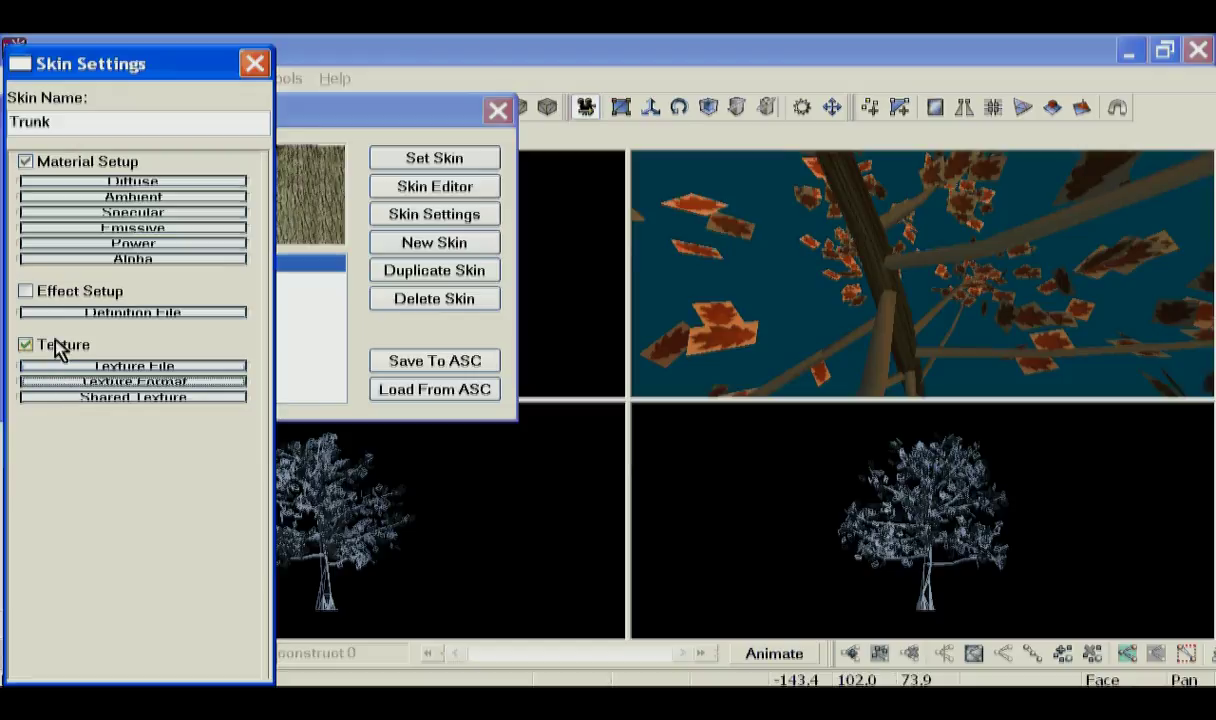
pyautogui.click(256, 66)
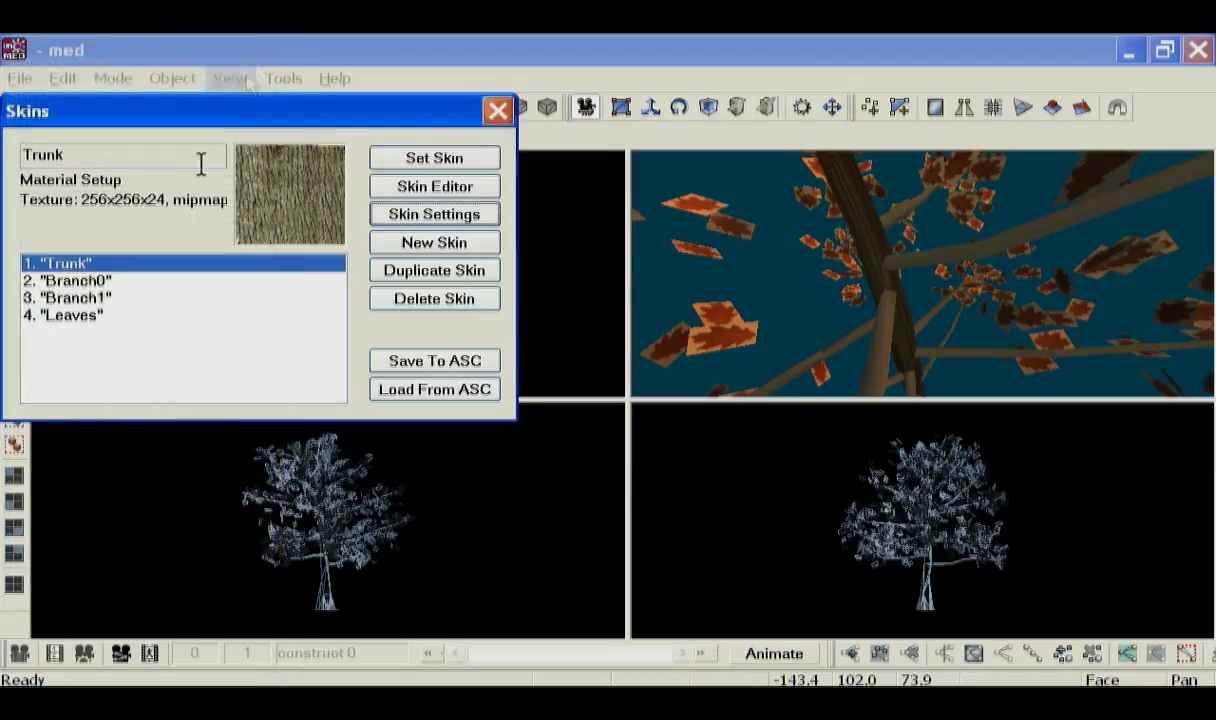
# - Enable a texture for the Branch0 skin, load white-oak-bark.tga as its texture file, and close the skin list
pyautogui.click(118, 282)
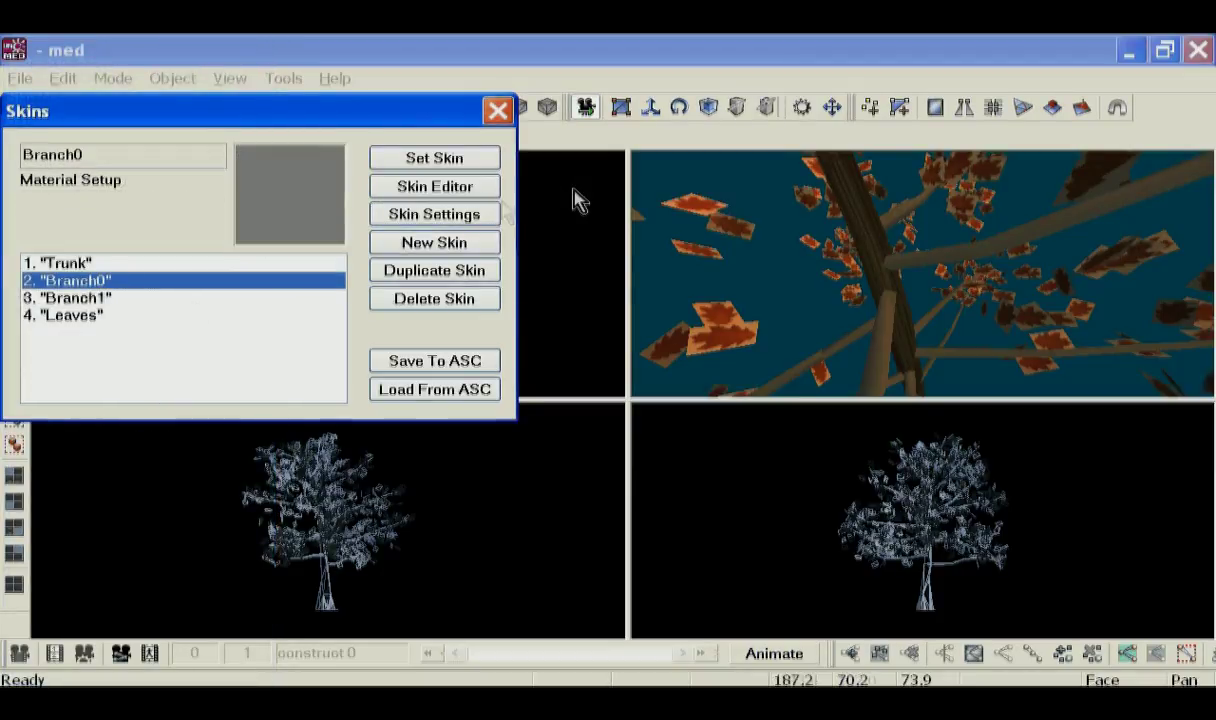
pyautogui.click(478, 218)
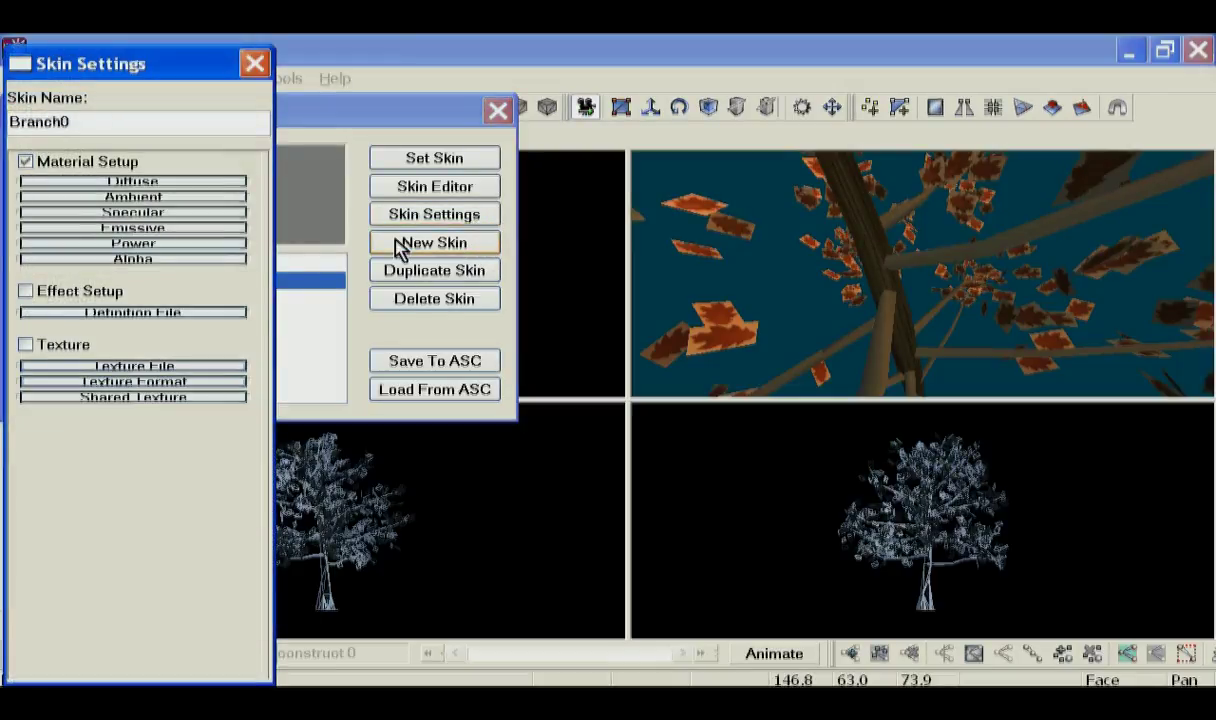
pyautogui.click(63, 347)
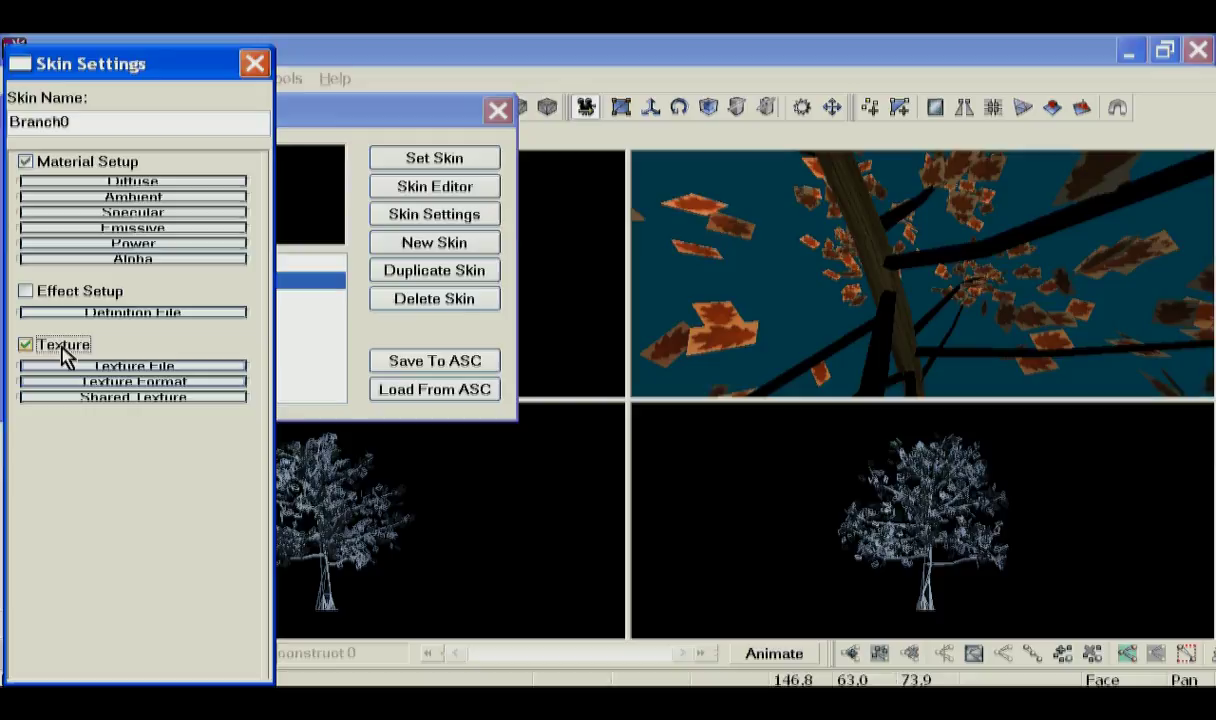
pyautogui.click(113, 369)
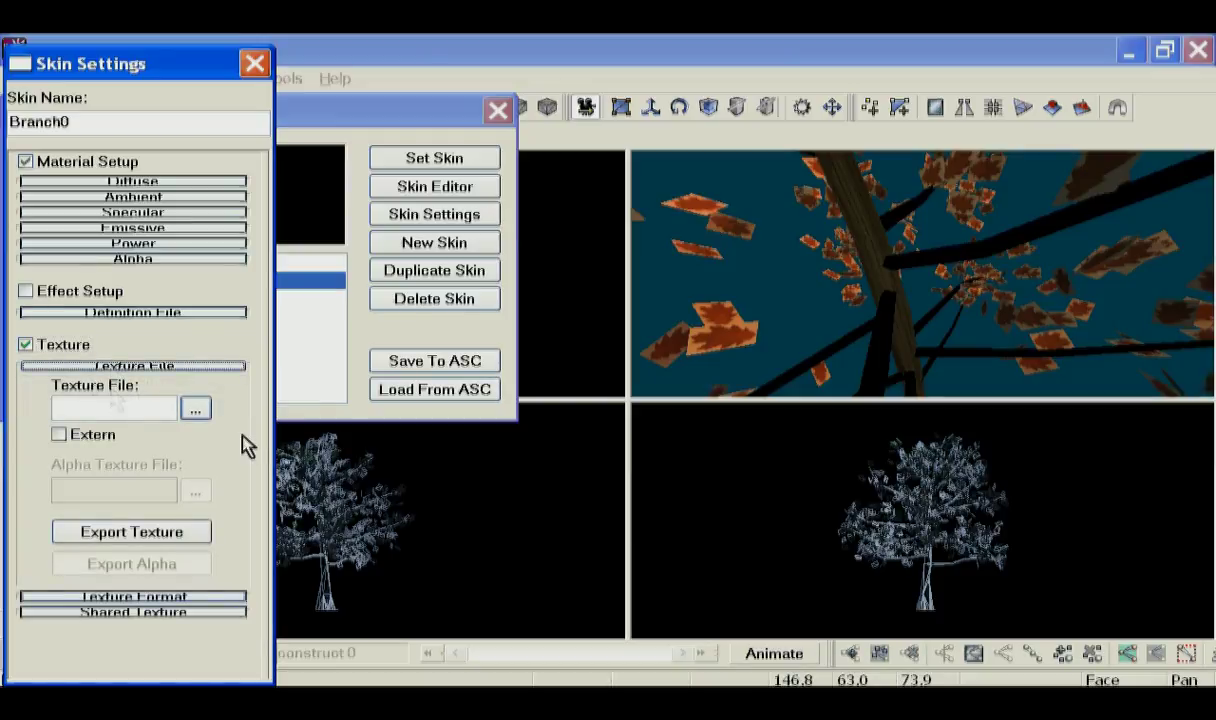
pyautogui.click(196, 409)
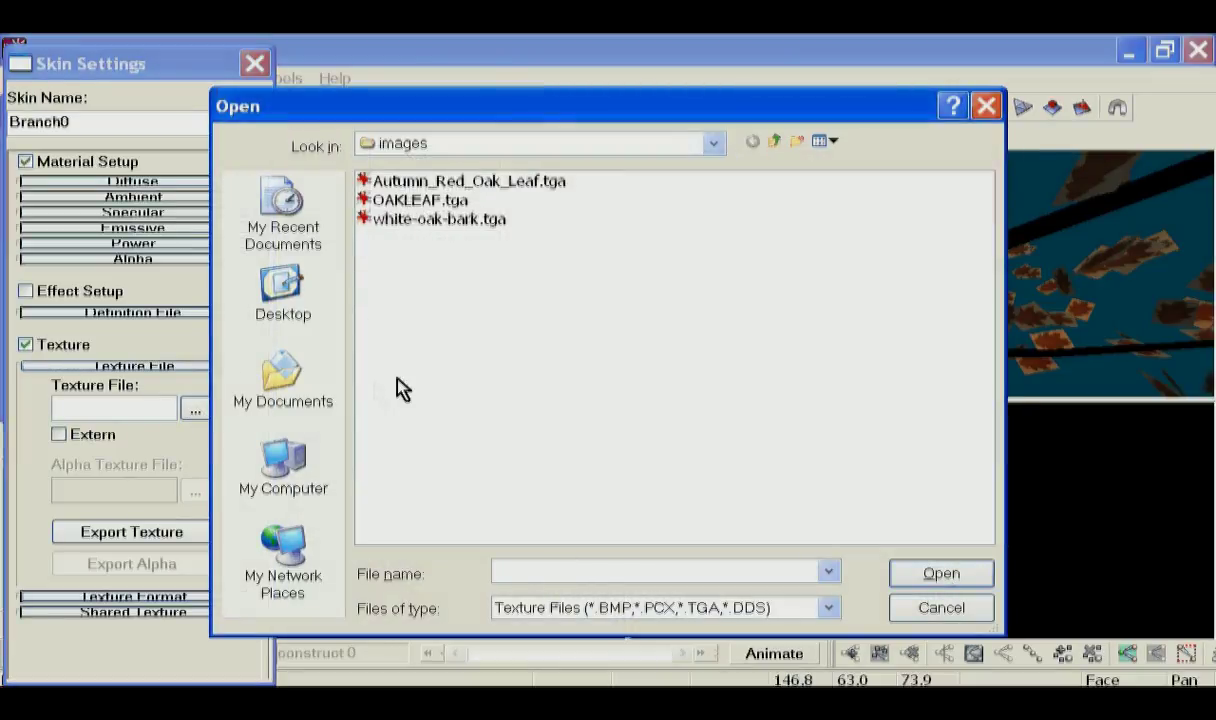
pyautogui.doubleClick(420, 220)
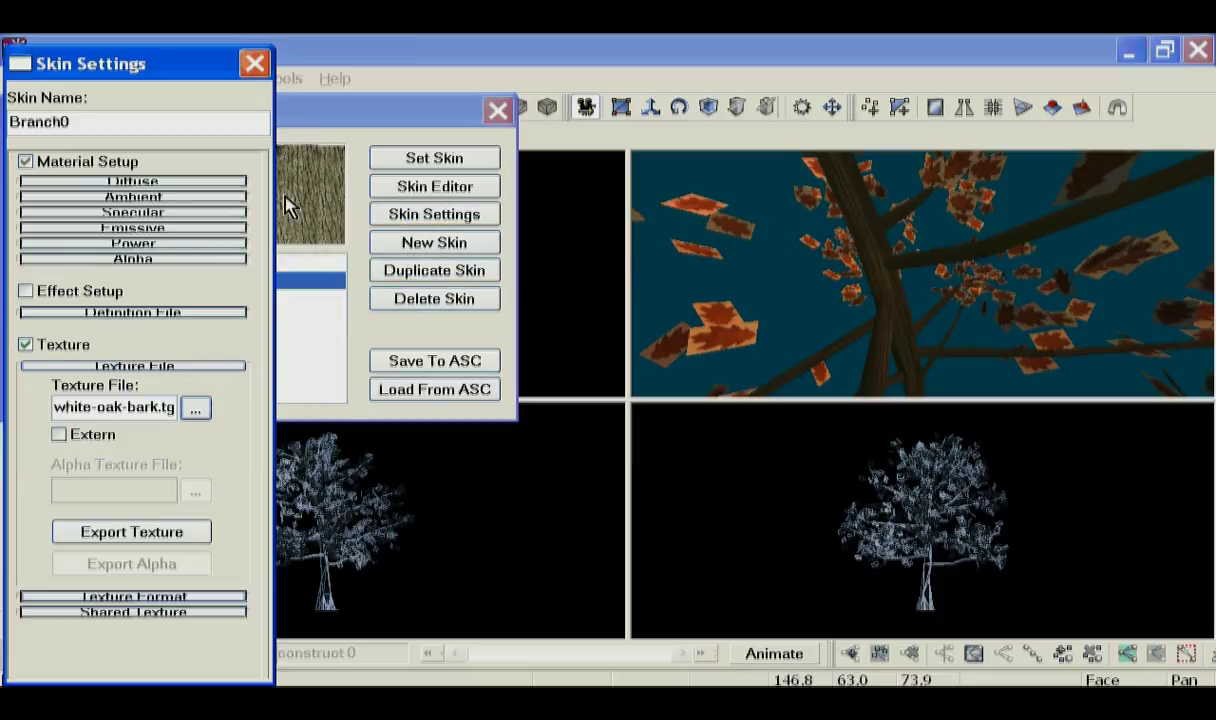
pyautogui.click(253, 64)
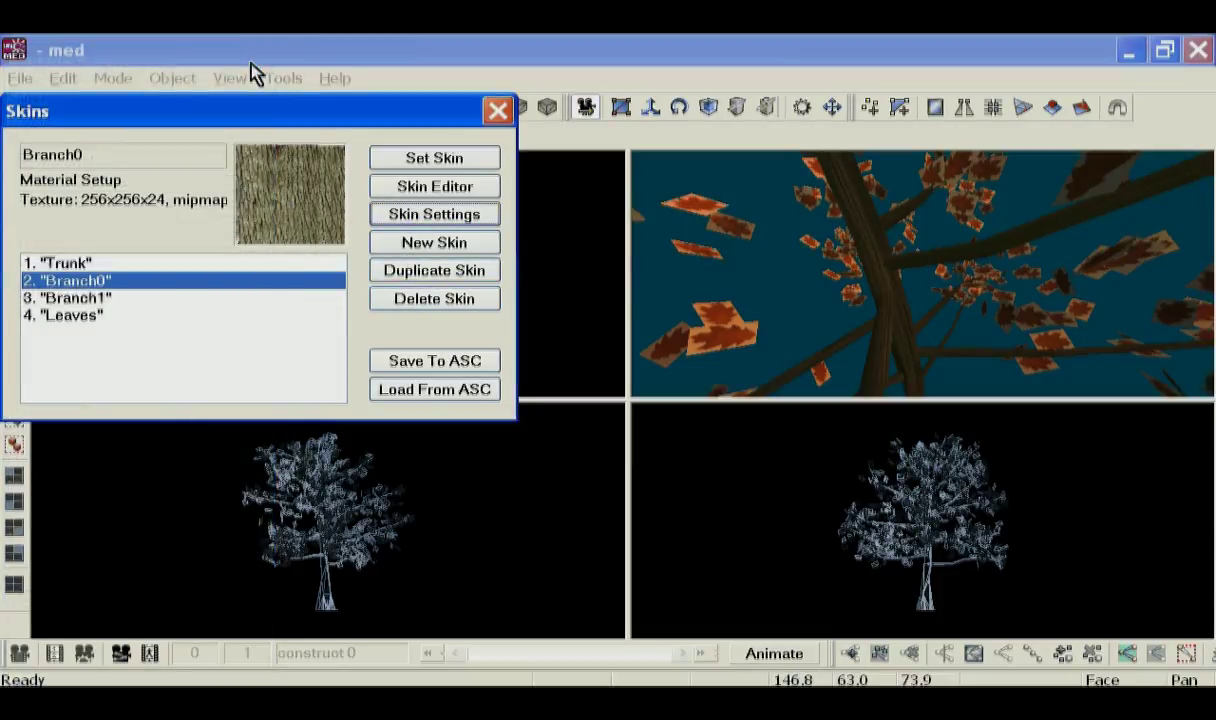
pyautogui.click(497, 110)
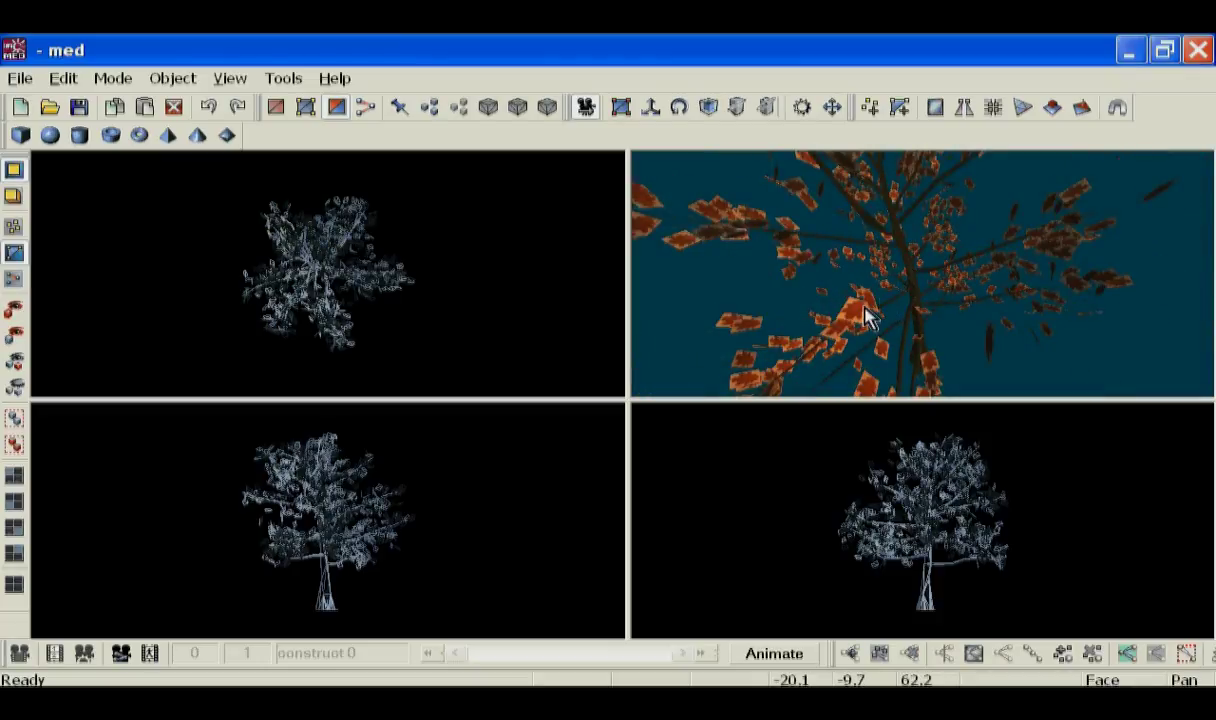
# - Reopen the skin list, delete the untextured Branch1 skin, and close the list
pyautogui.click(180, 79)
pyautogui.click(200, 181)
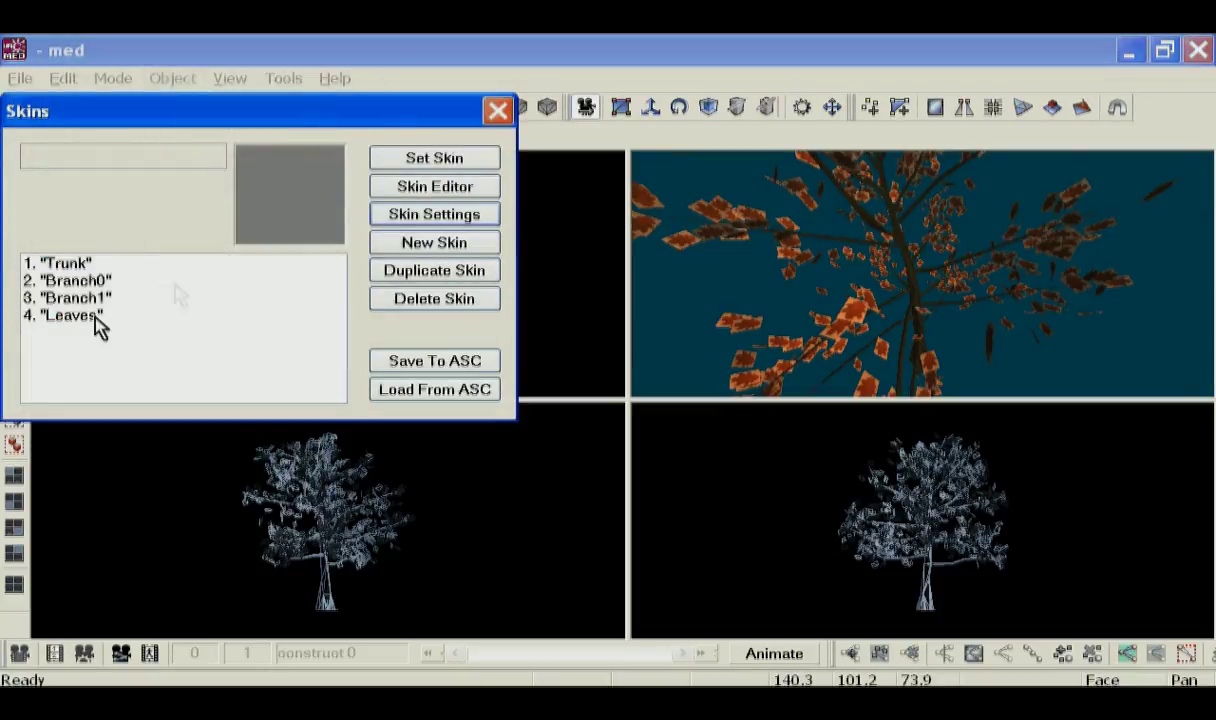
pyautogui.click(53, 296)
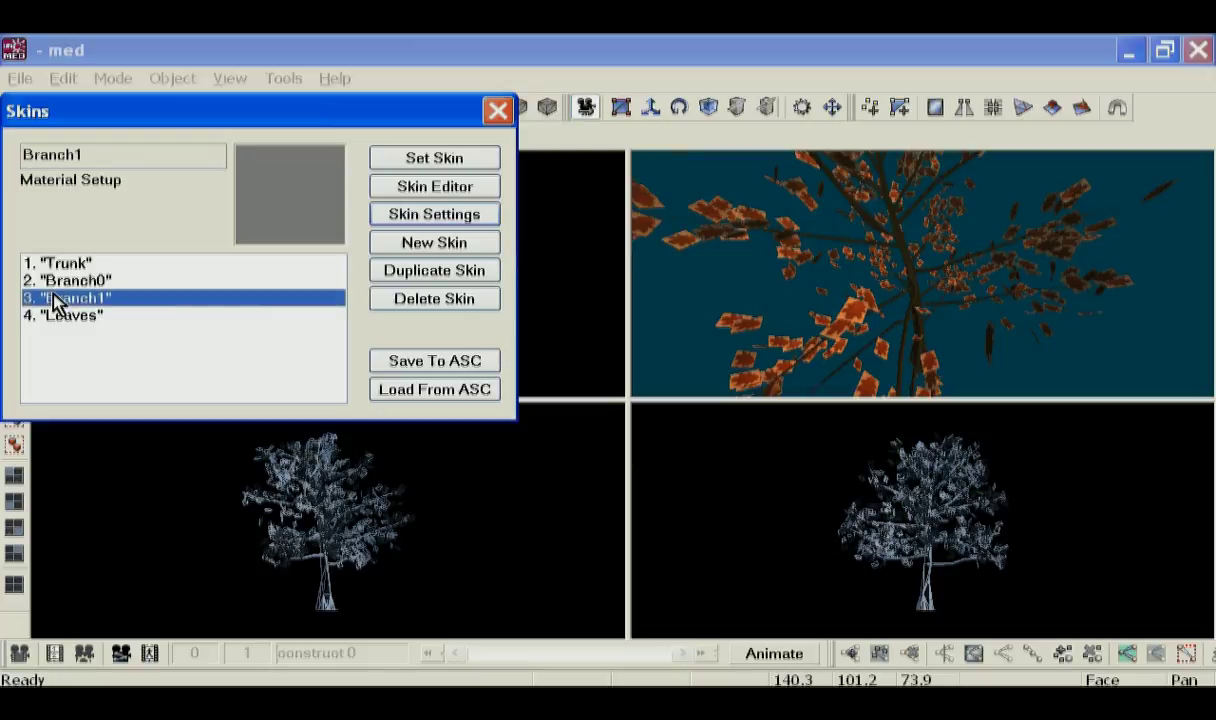
pyautogui.click(463, 305)
pyautogui.click(201, 305)
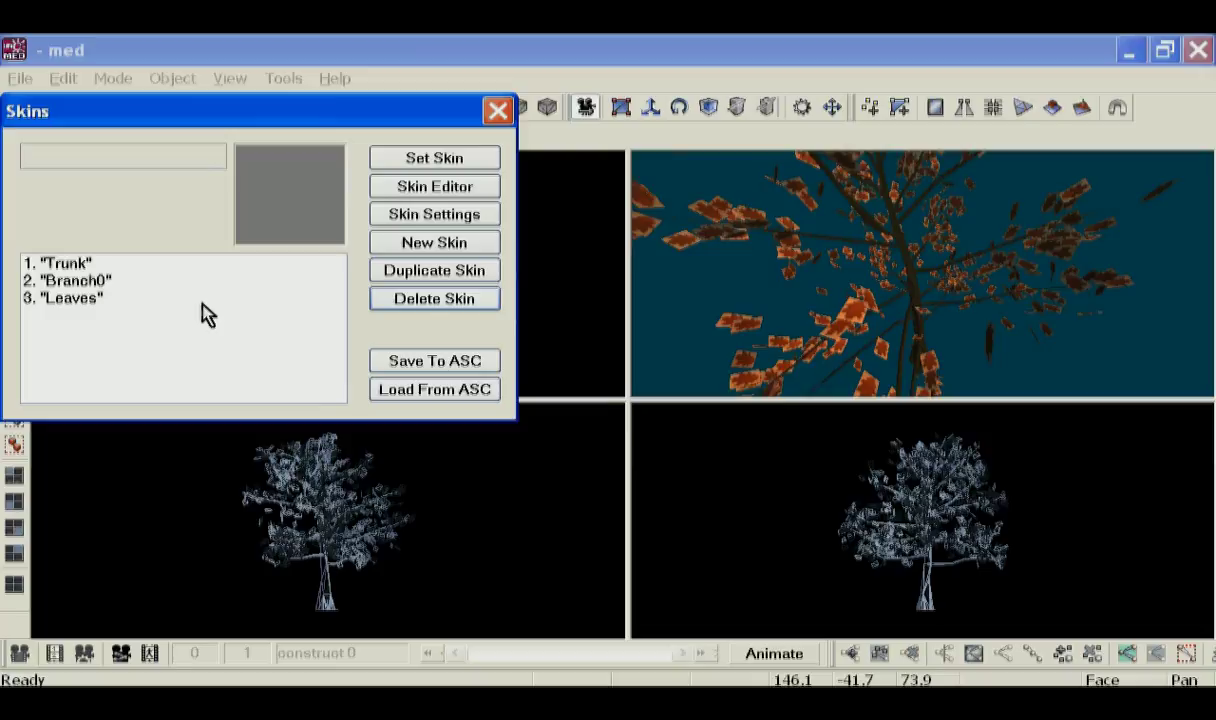
pyautogui.click(497, 112)
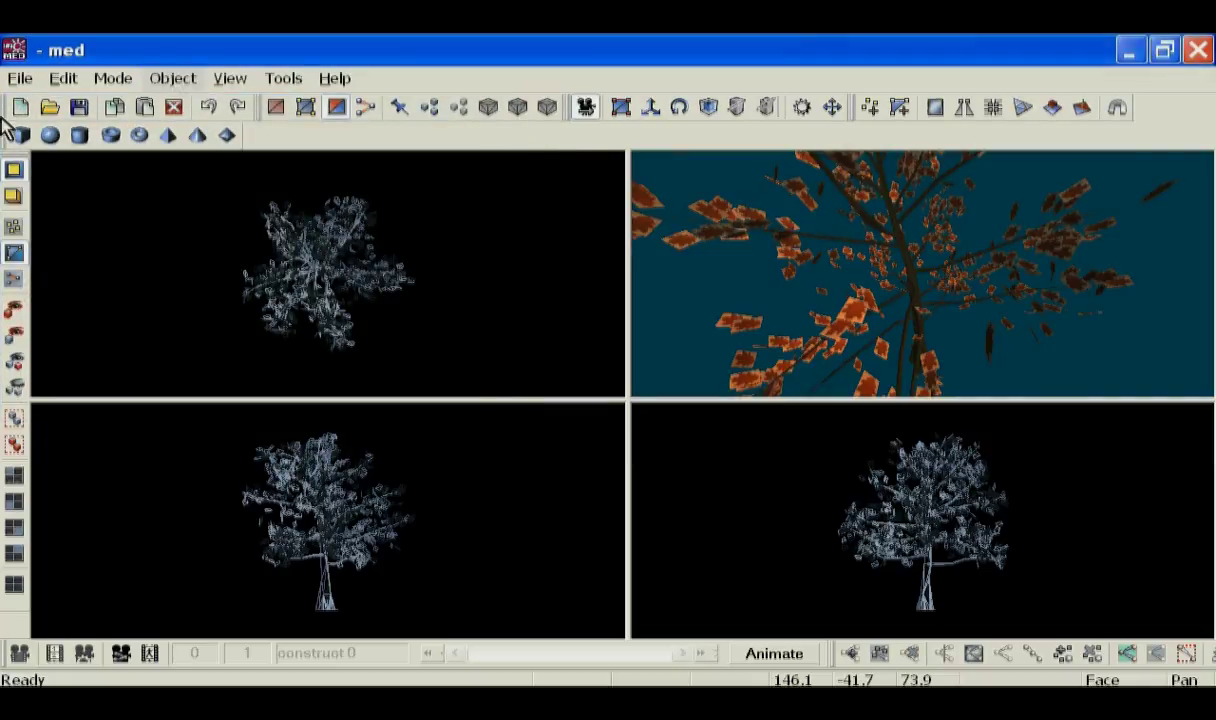
# - Start saving the model under a new name and browse to the D:\MCP\Druid folder
pyautogui.click(18, 79)
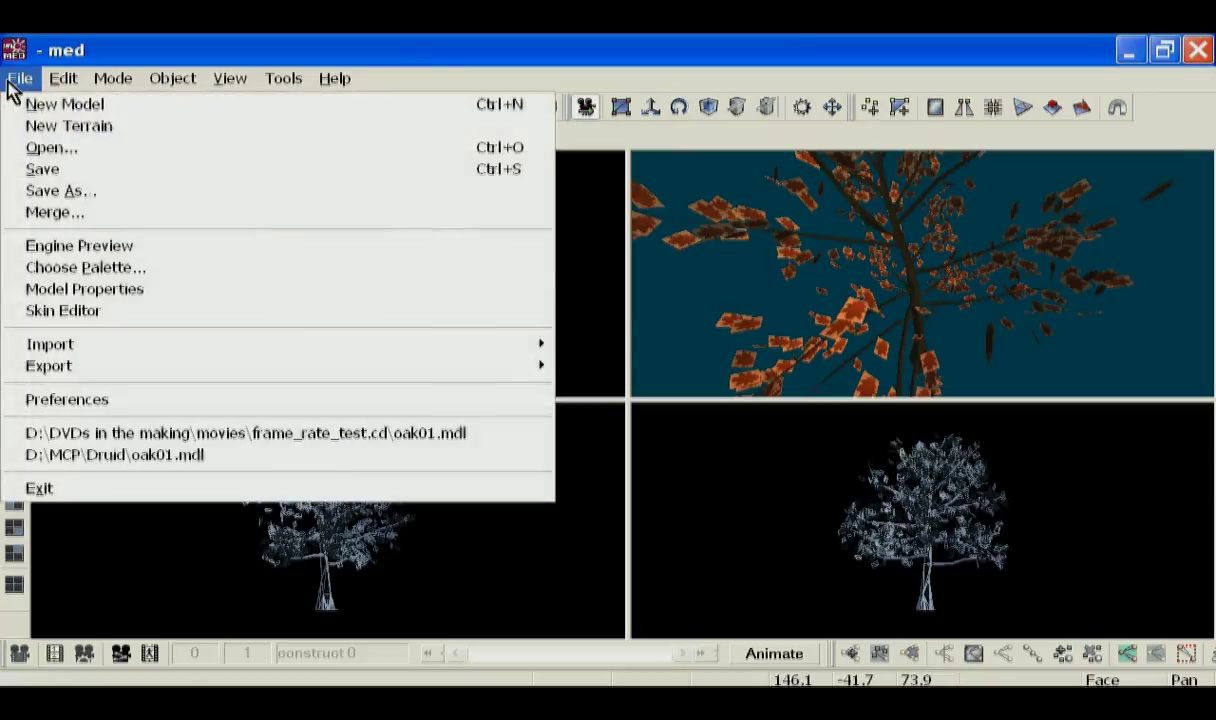
pyautogui.click(50, 187)
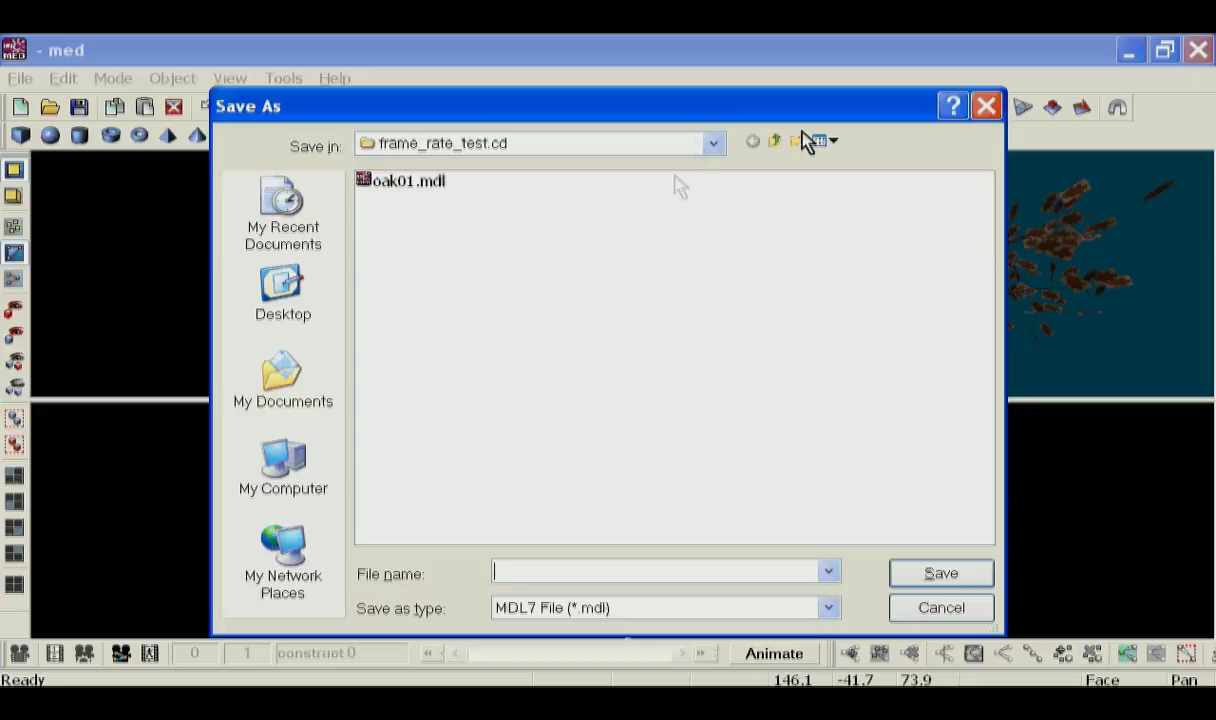
pyautogui.click(714, 148)
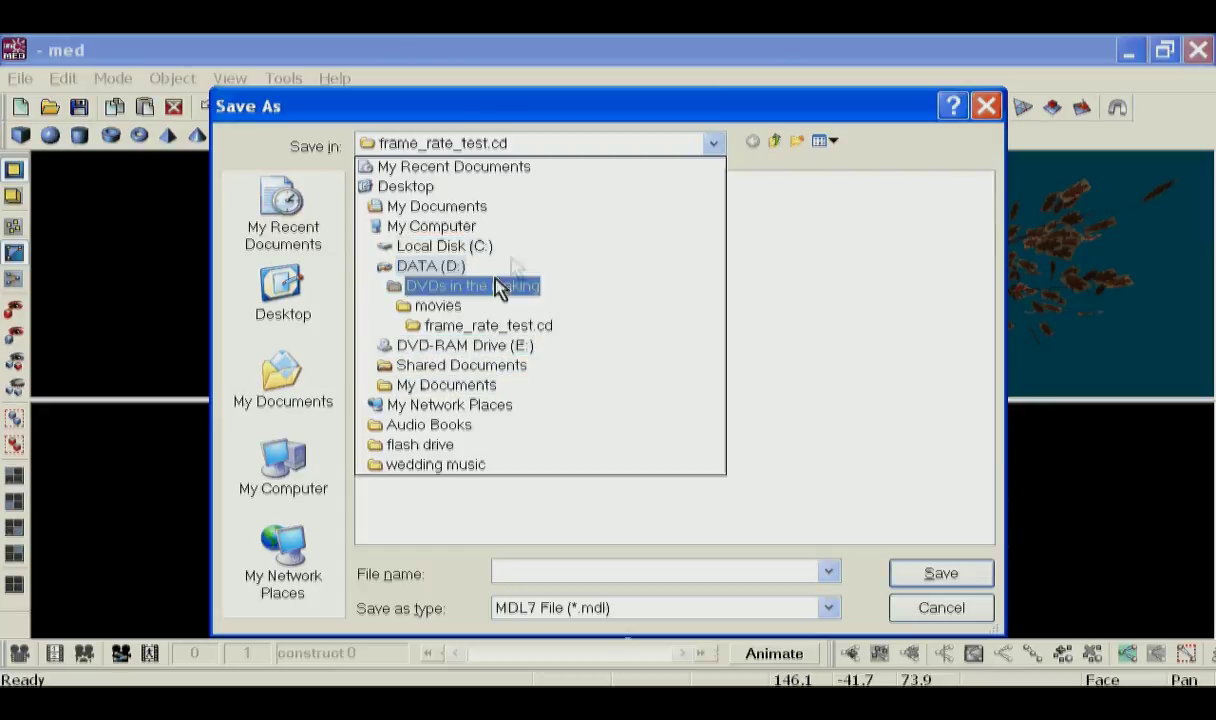
pyautogui.click(465, 267)
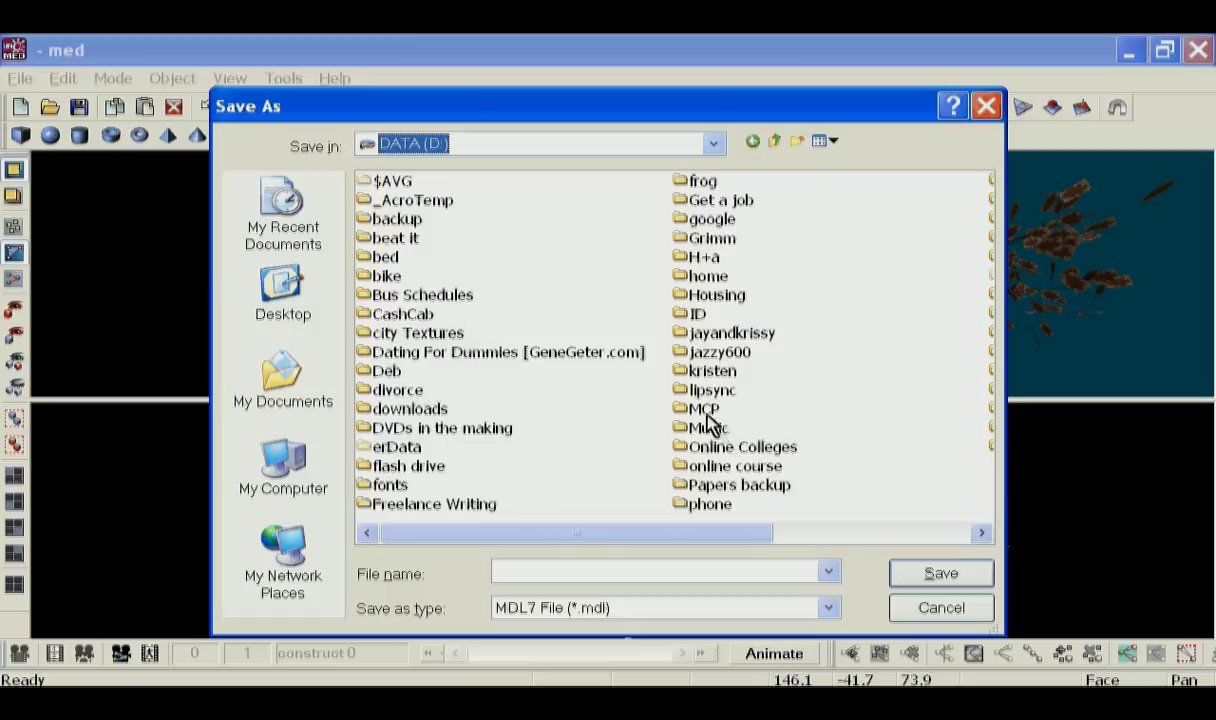
pyautogui.doubleClick(704, 410)
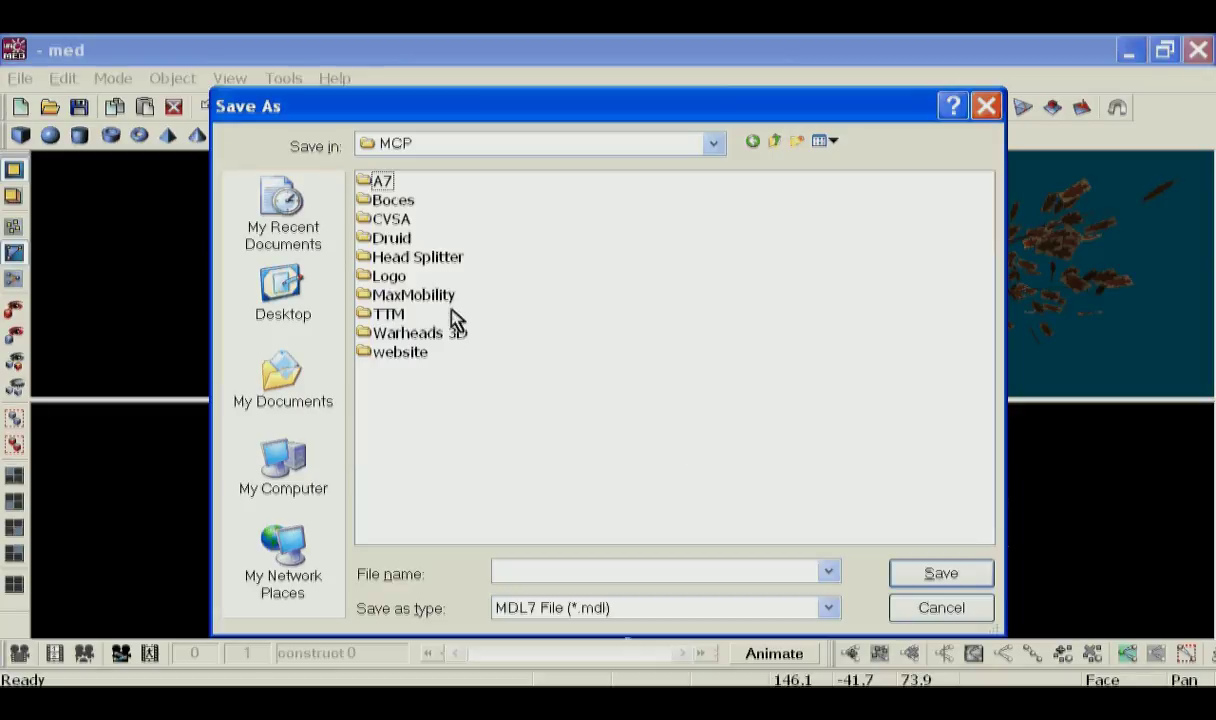
pyautogui.doubleClick(391, 240)
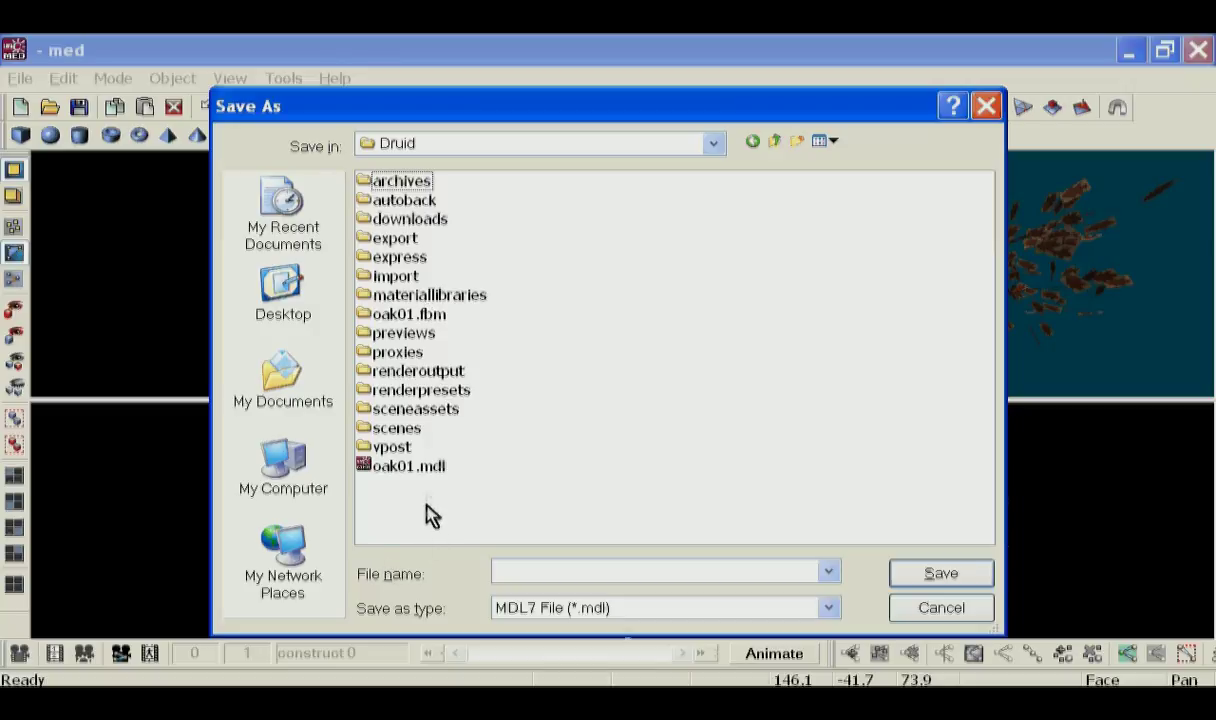
# - Base the file name on the existing oak01.mdl, change it to oak04.mdl, and save the model as an MDL7 file
pyautogui.click(392, 468)
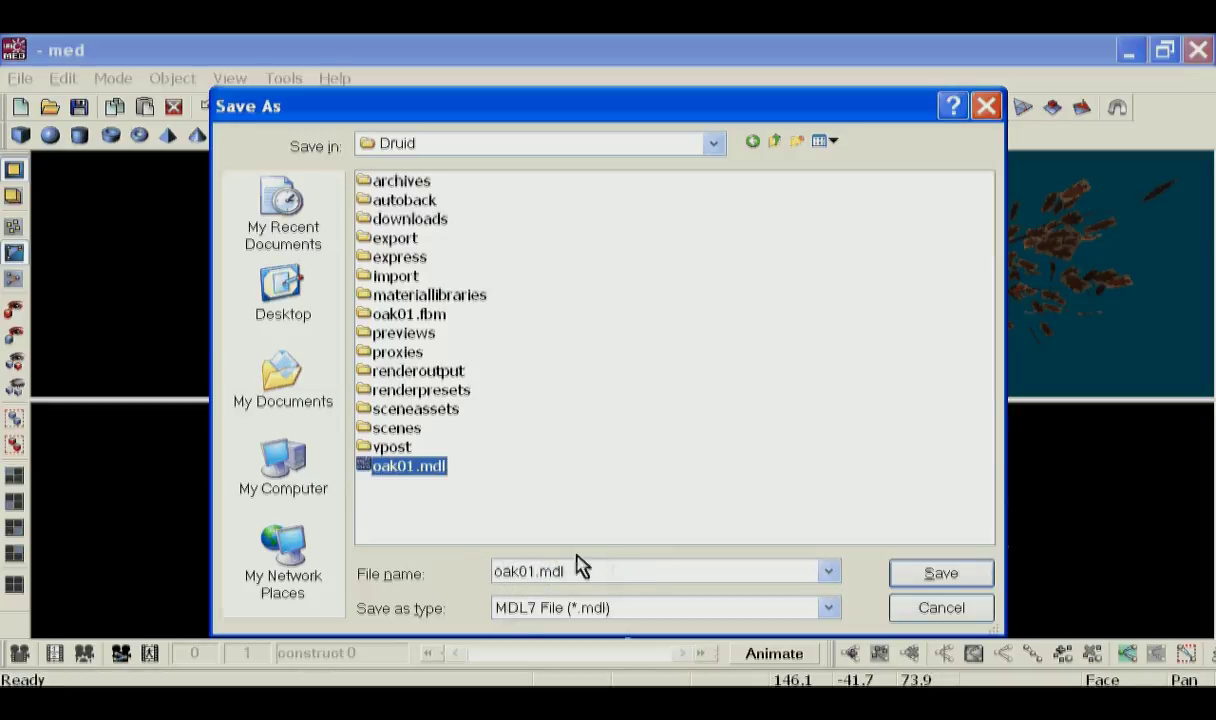
pyautogui.doubleClick(527, 571)
pyautogui.click(527, 571)
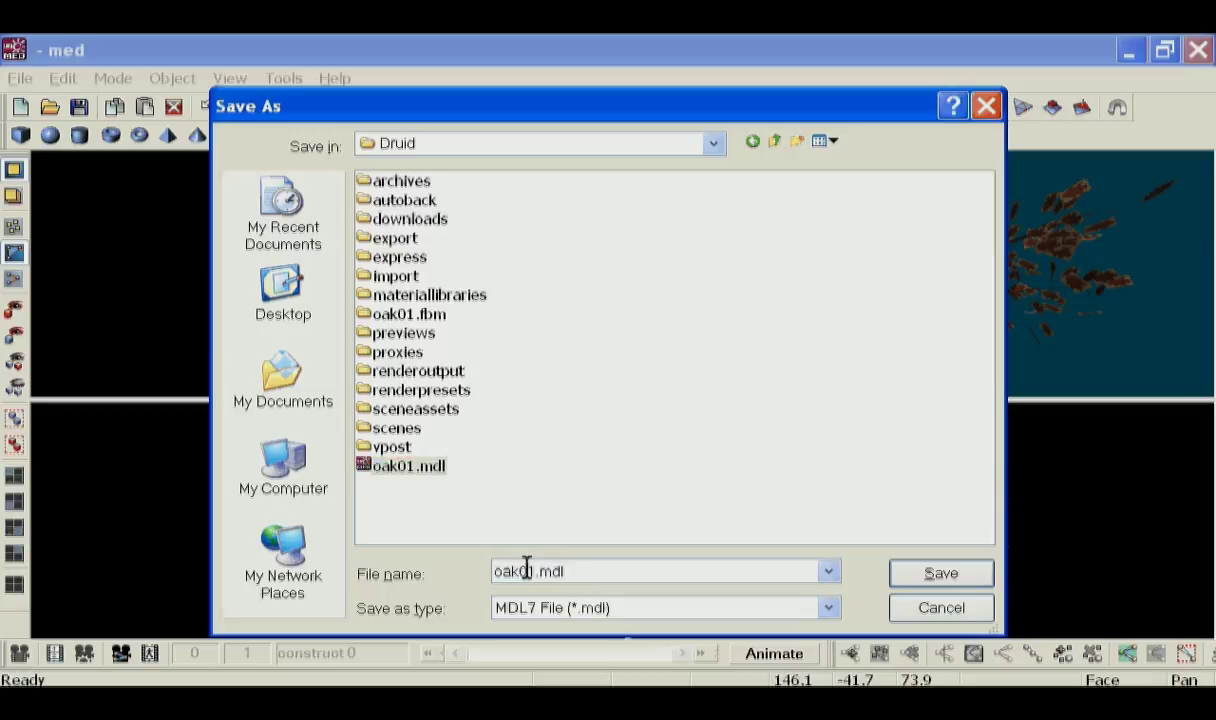
pyautogui.moveTo(527, 571); pyautogui.dragTo(533, 571)
pyautogui.click(525, 572)
pyautogui.press('Delete')
pyautogui.write('4')
pyautogui.click(930, 576)
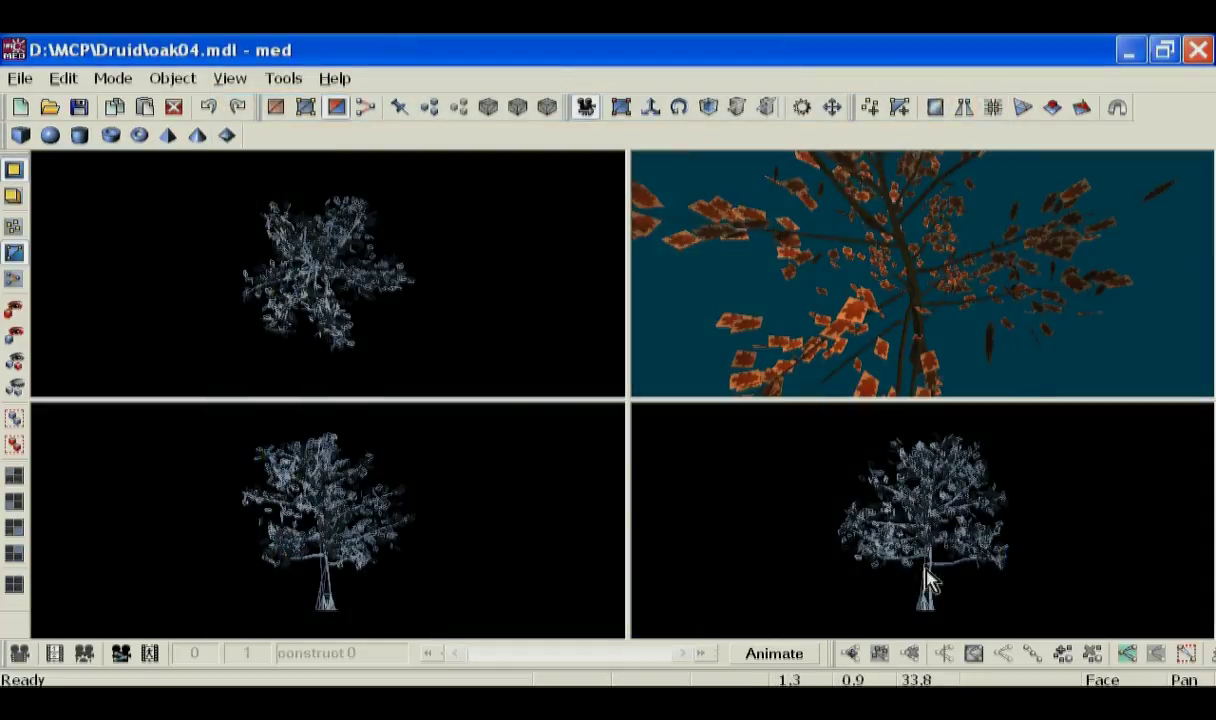